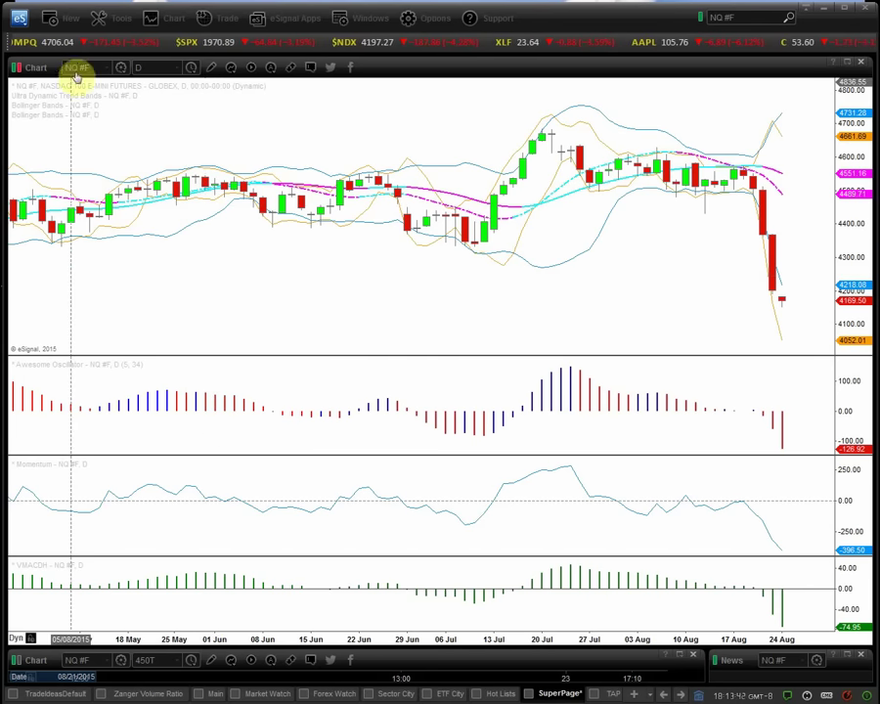
Step: Create a new NQ #F chart window and detach it into its own floating window
click(71, 21)
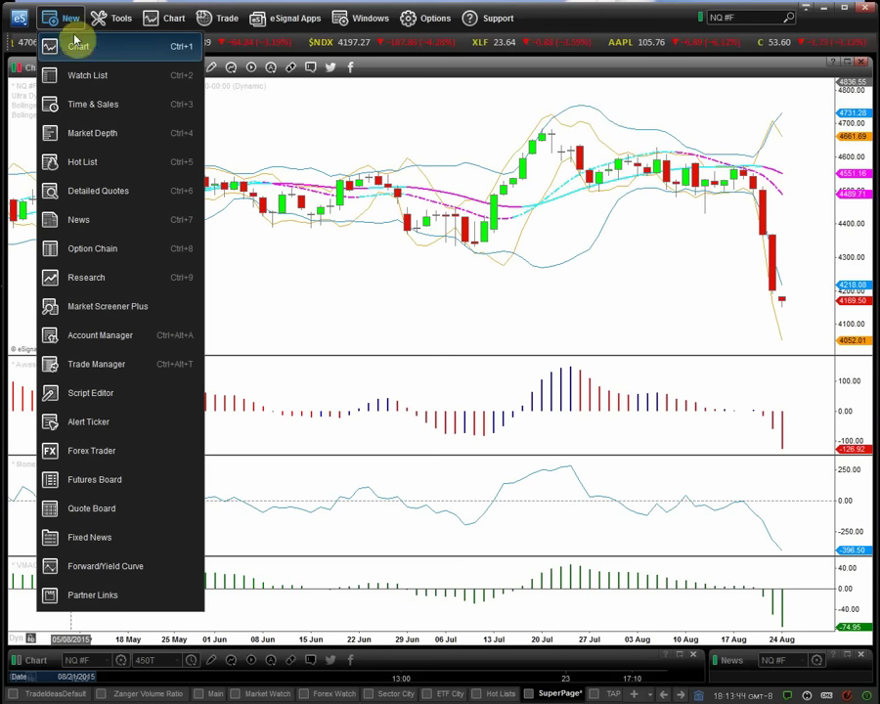
click(78, 49)
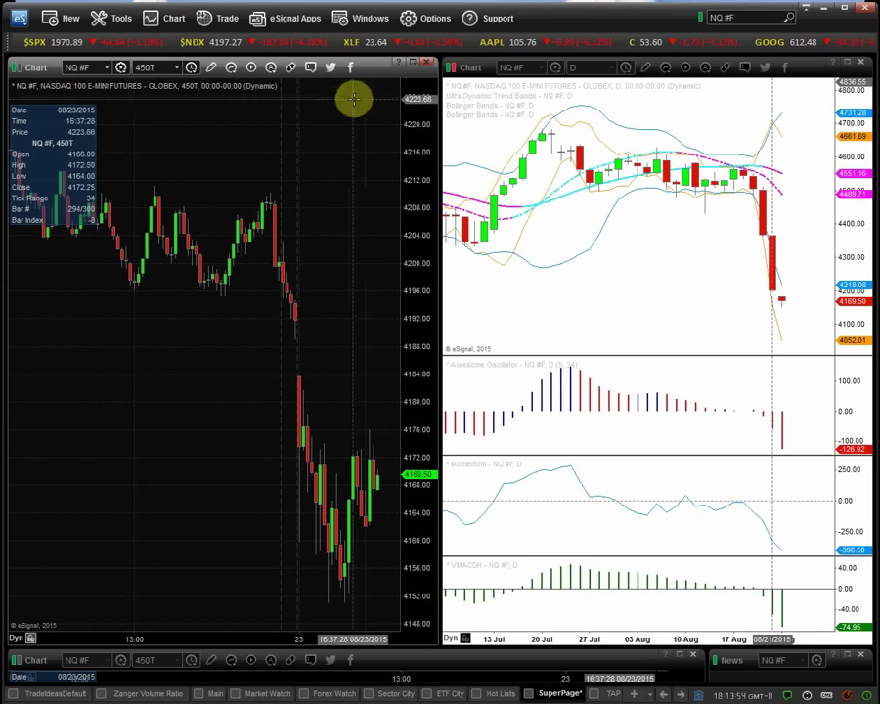
click(375, 71)
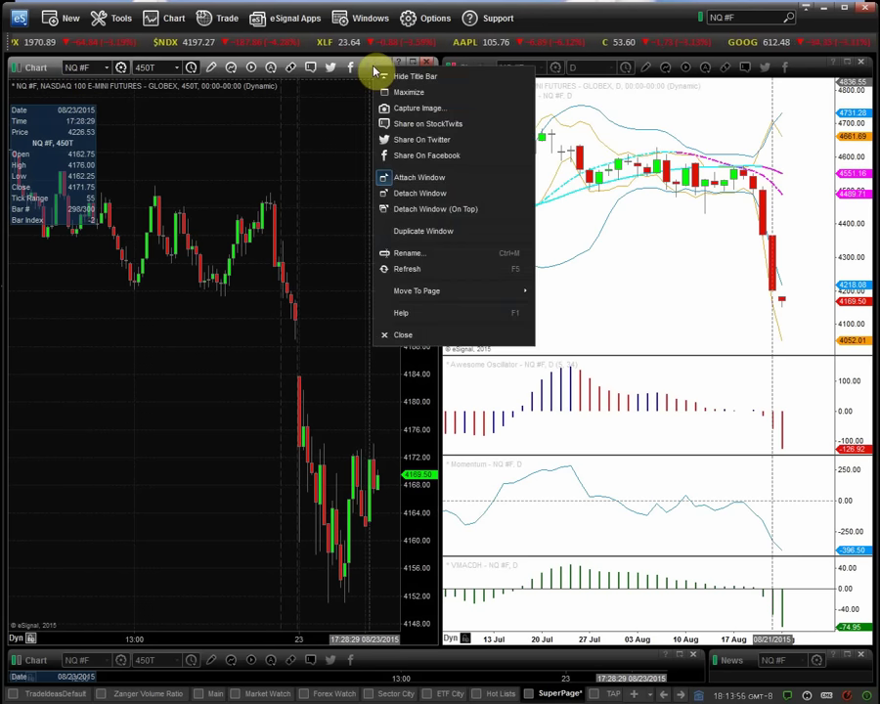
click(396, 197)
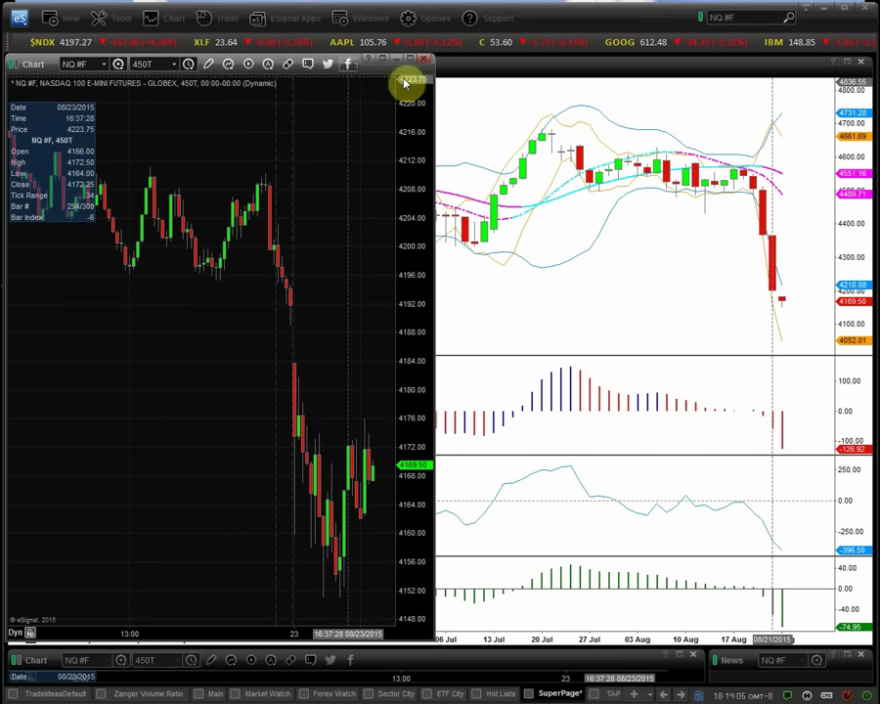
Step: Drag the detached 450-tick NQ #F chart window into position beside the daily chart
drag(305, 62, 406, 72)
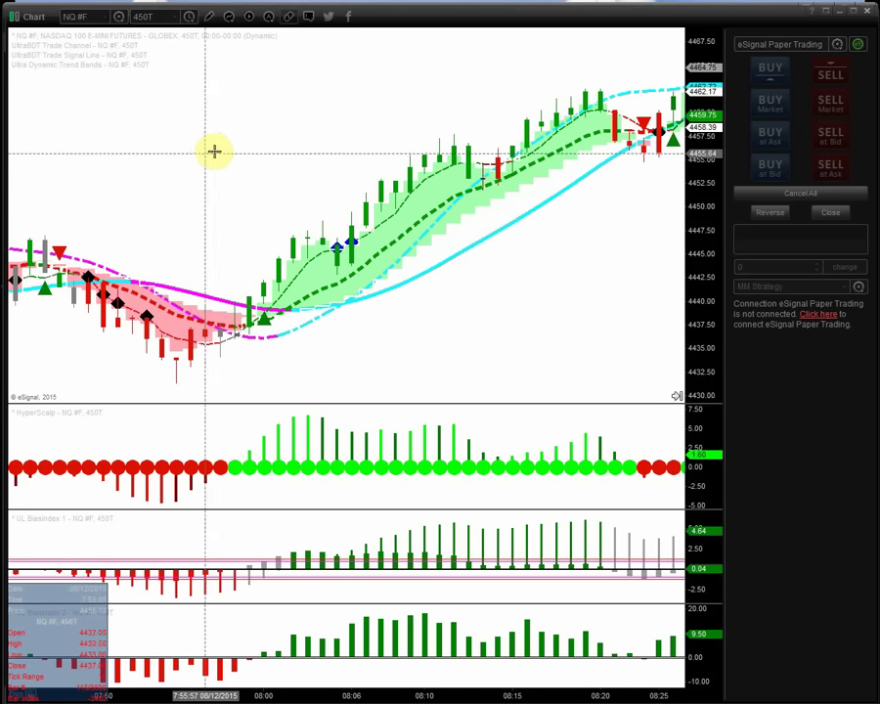
drag(244, 134, 206, 133)
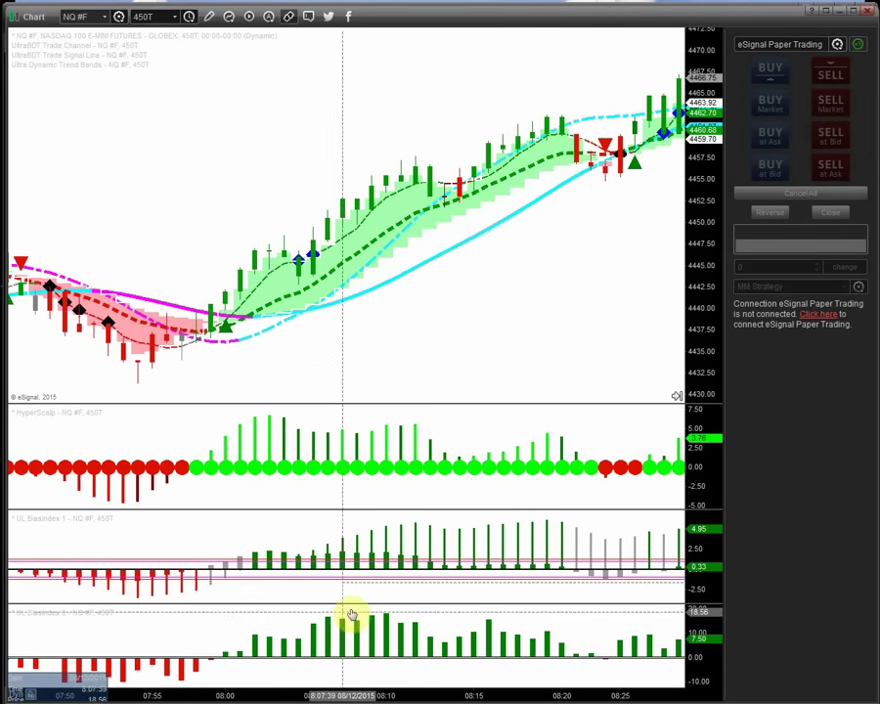
drag(155, 160, 204, 142)
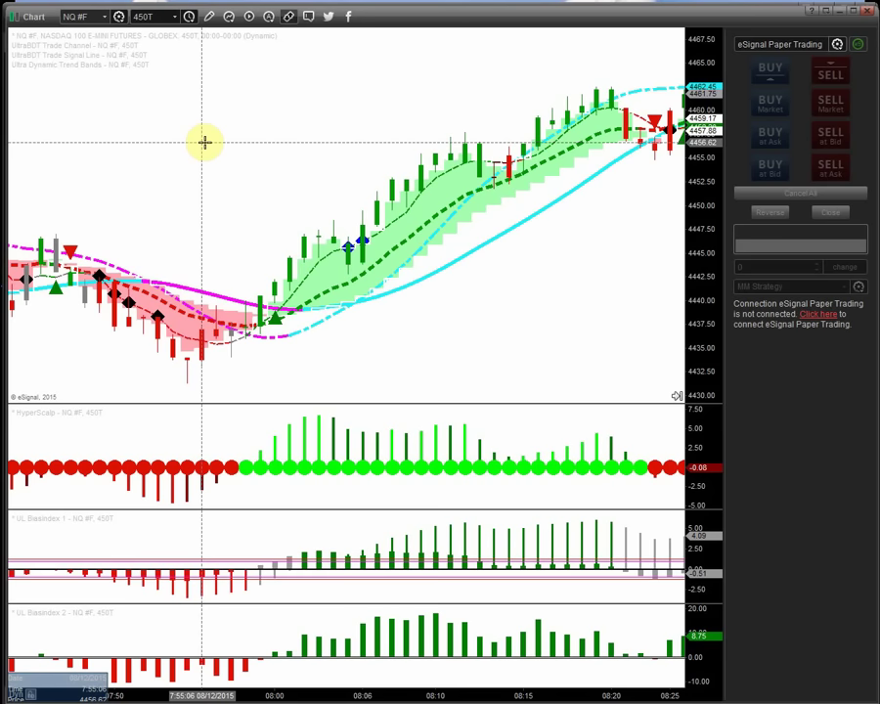
Step: In Chart Properties > Background and Grid, set Regular Session Background to white (255, 255, 255)
right_click(205, 143)
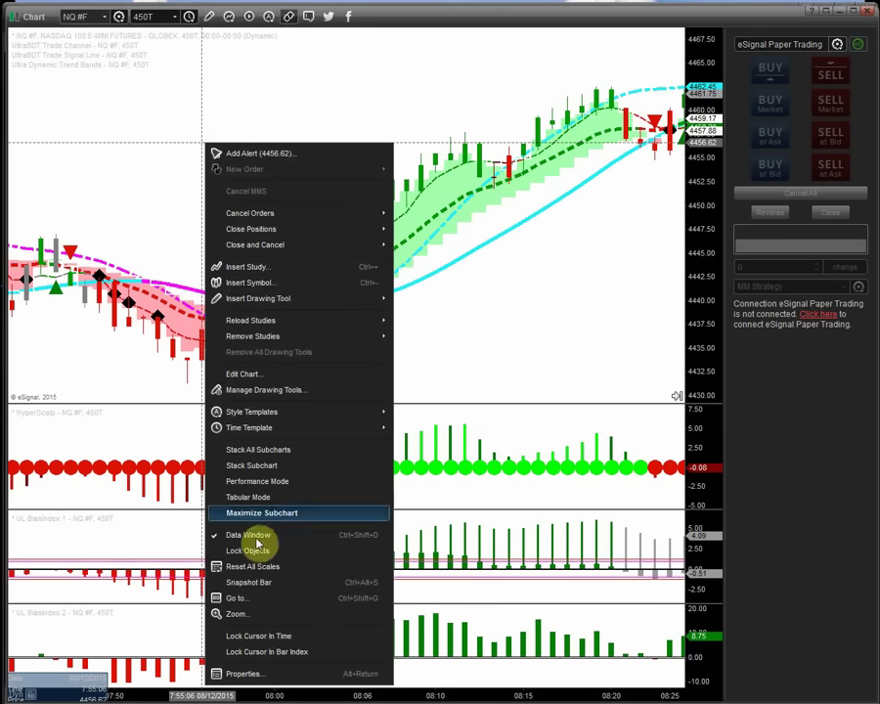
click(244, 674)
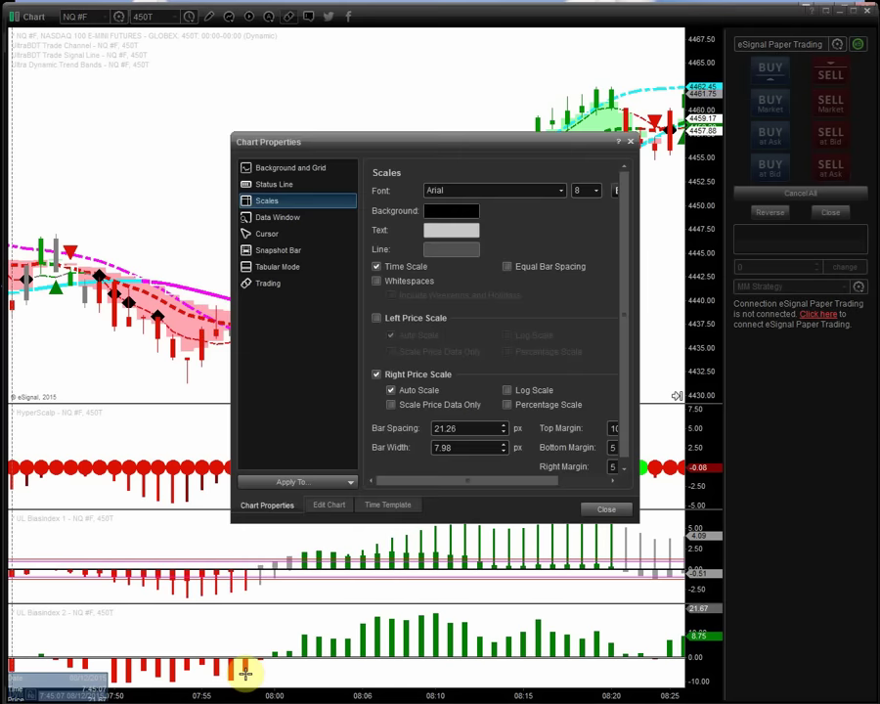
click(293, 169)
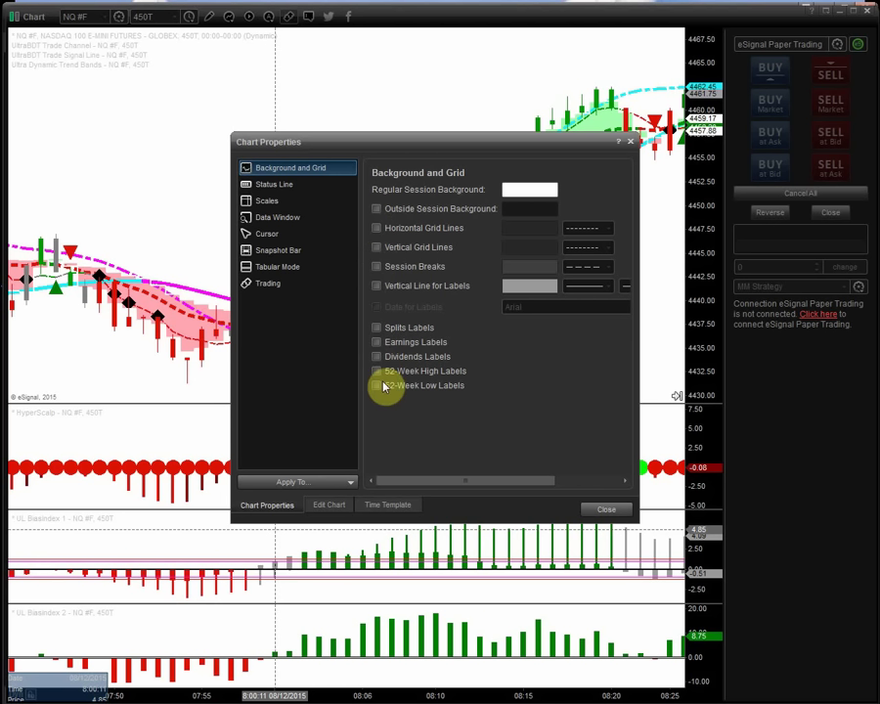
click(553, 194)
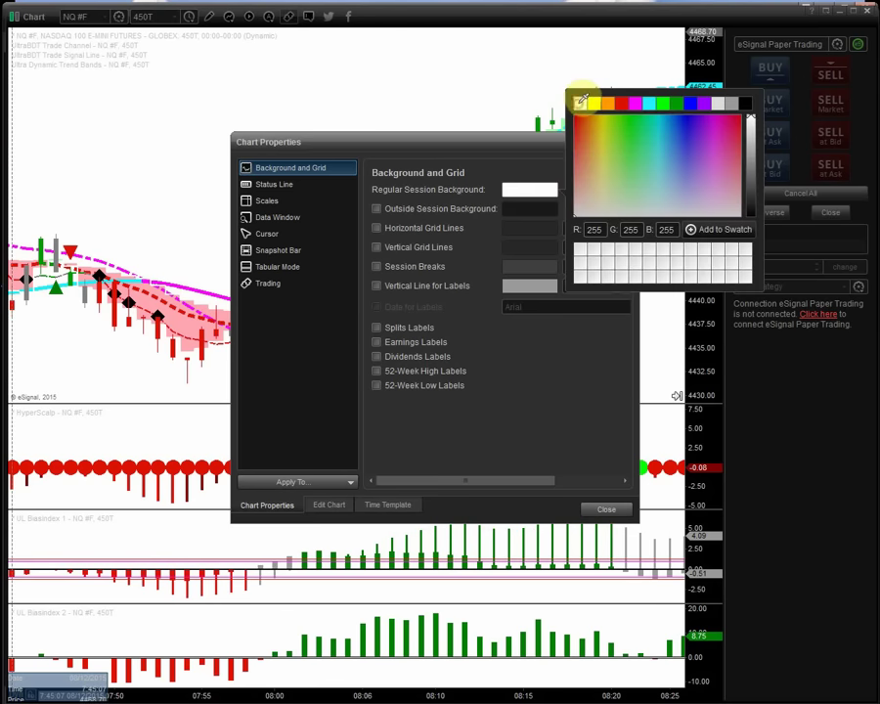
click(534, 191)
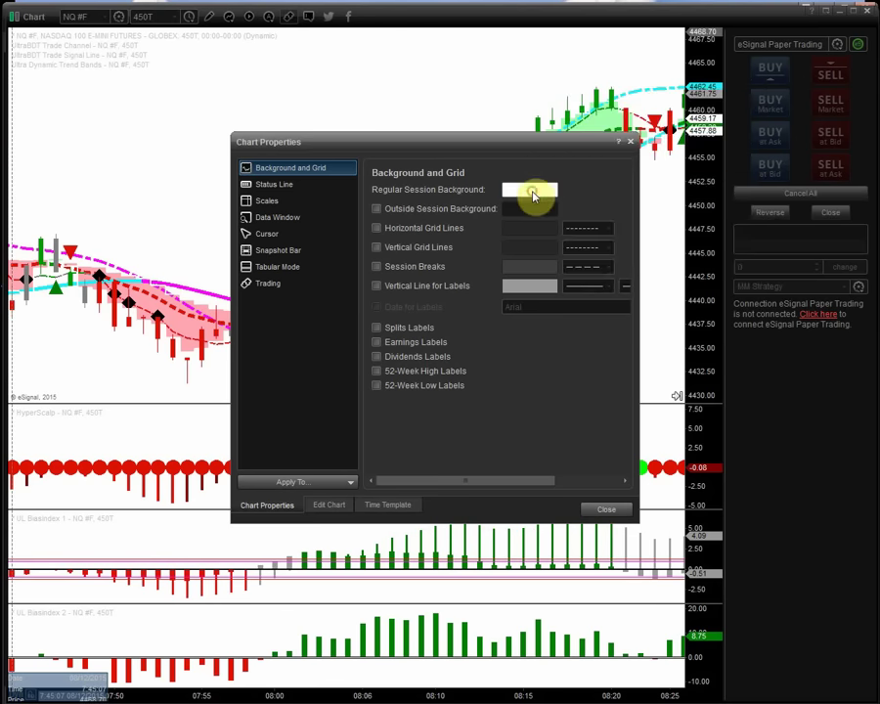
click(534, 191)
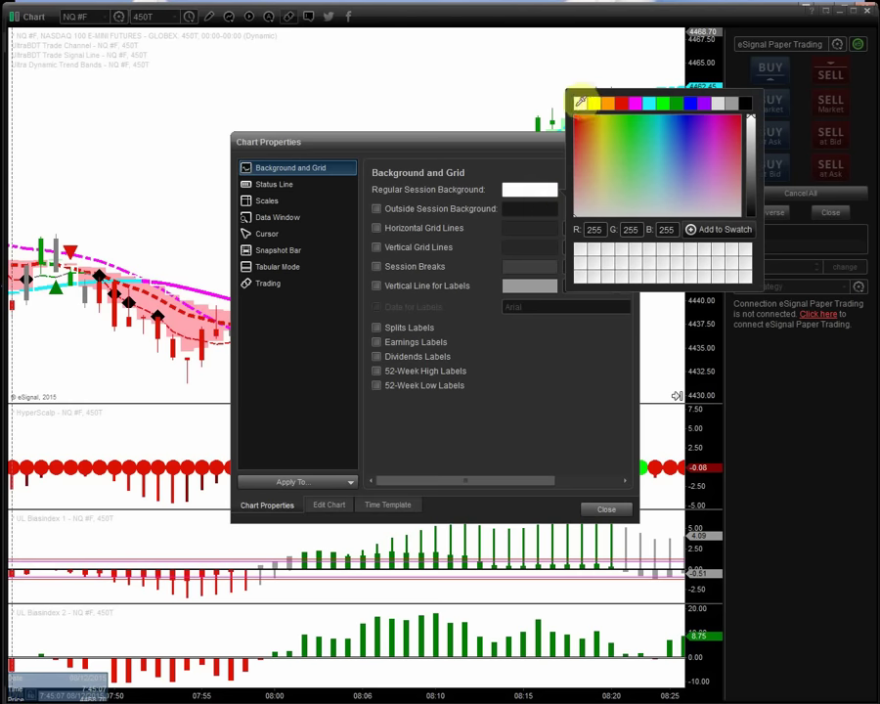
click(465, 172)
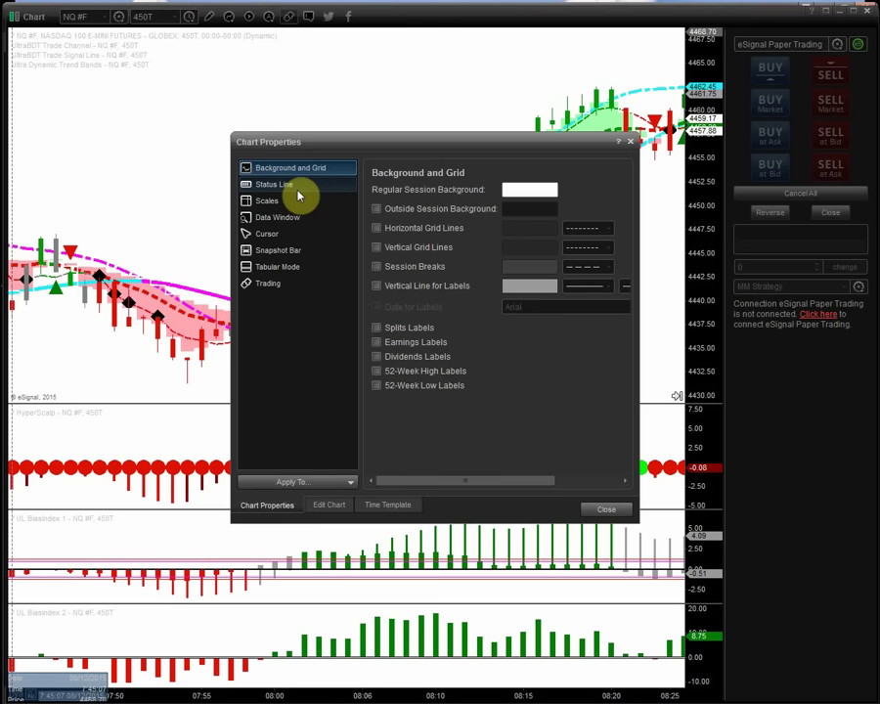
Step: On the Cursor page, change the Cursor Labels font size from 8 to 11
click(278, 236)
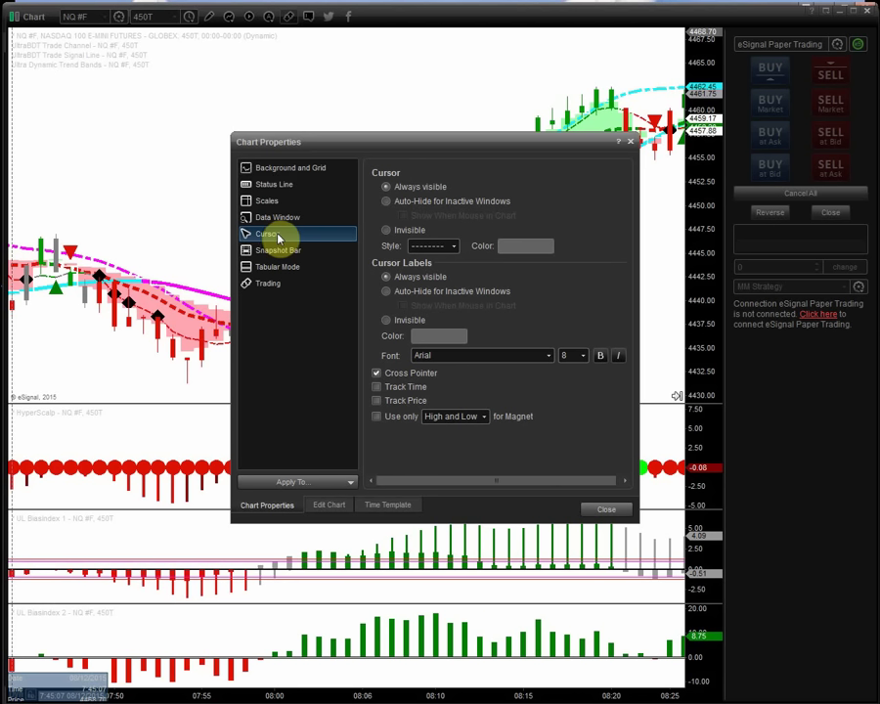
click(584, 359)
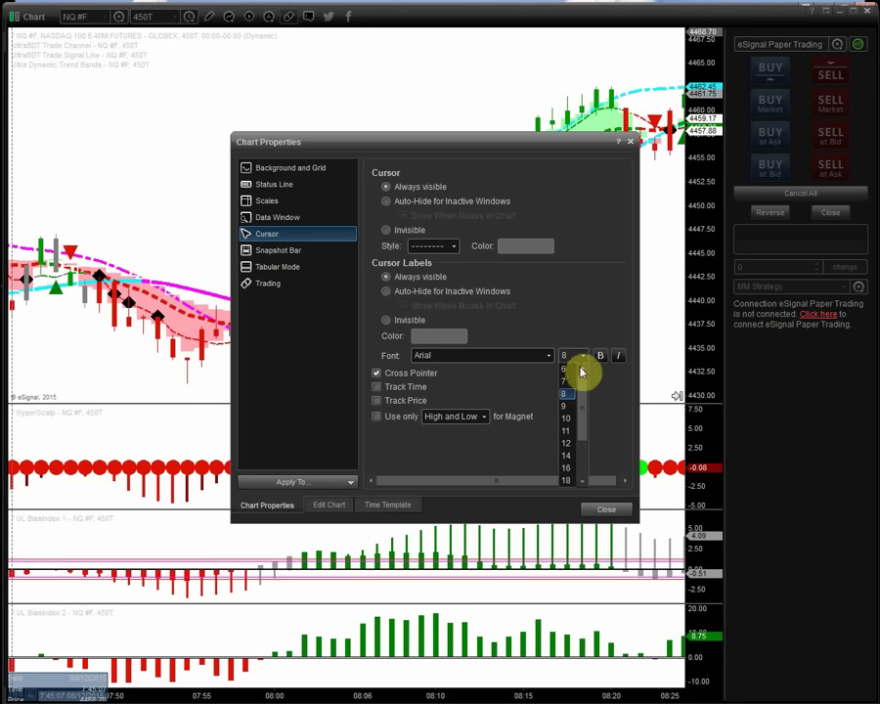
click(569, 431)
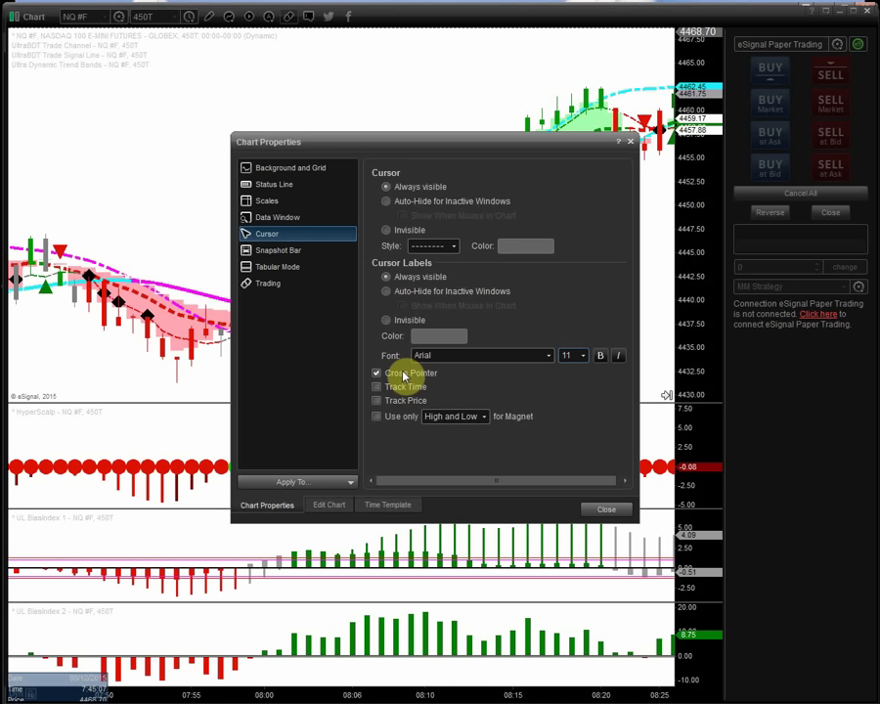
Step: On the Scales page, raise Bar Spacing to 22.56 px
click(267, 201)
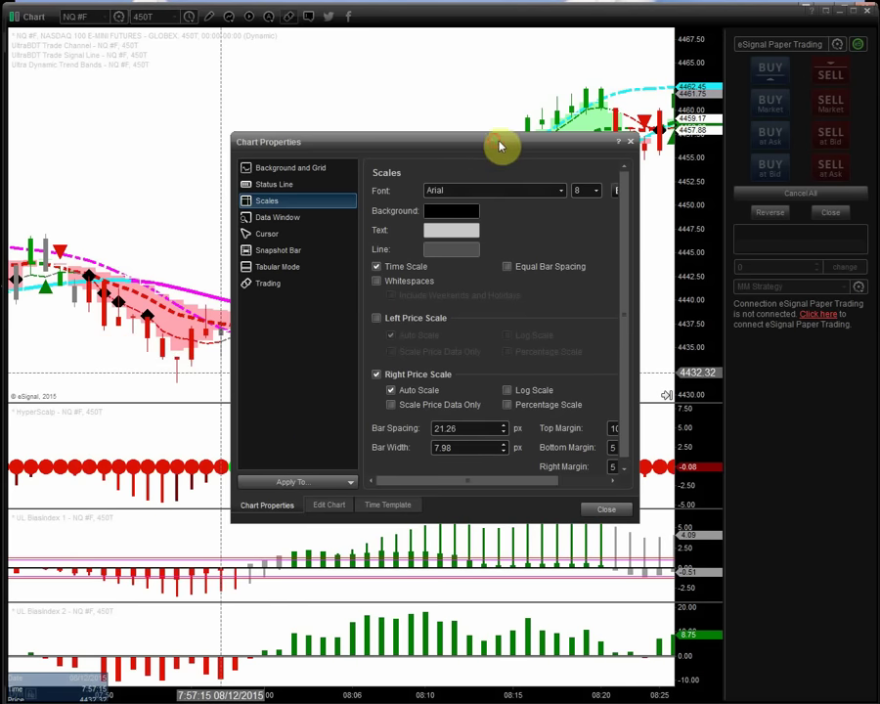
drag(499, 143, 625, 146)
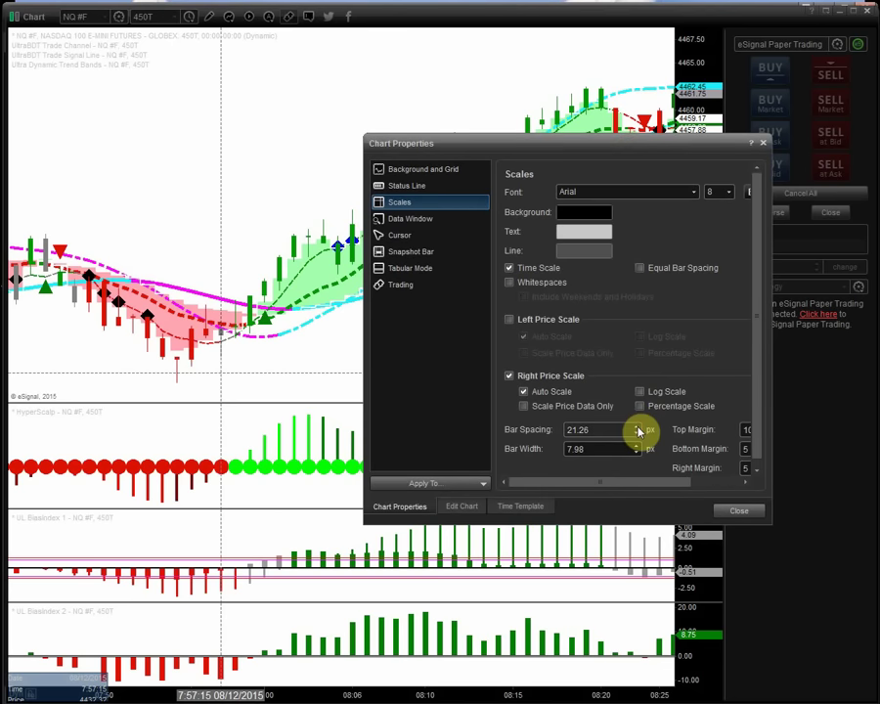
click(638, 427)
click(638, 427)
click(638, 427)
click(638, 427)
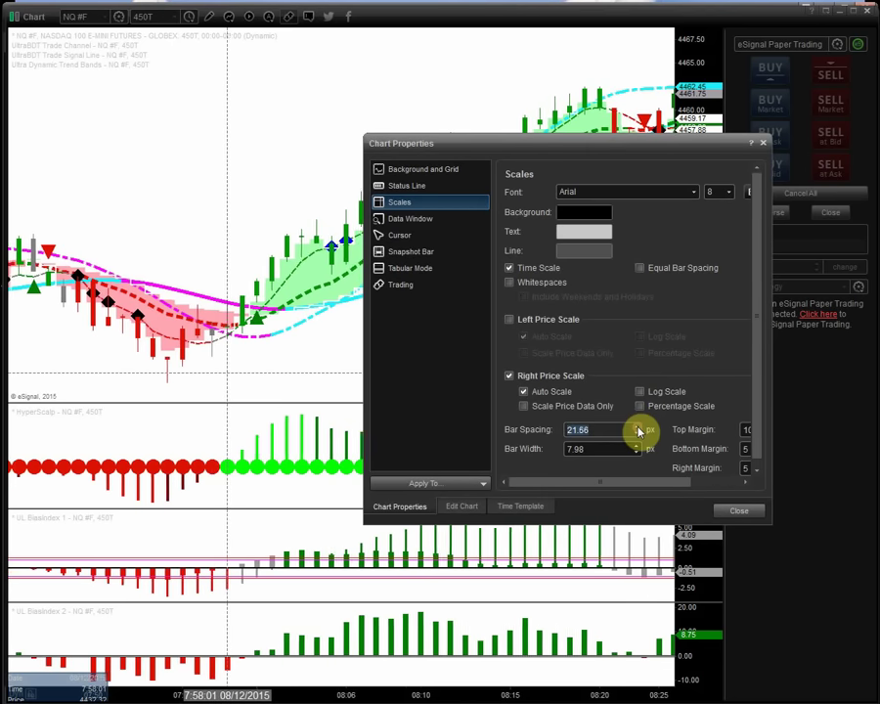
click(638, 427)
click(638, 427)
click(638, 427)
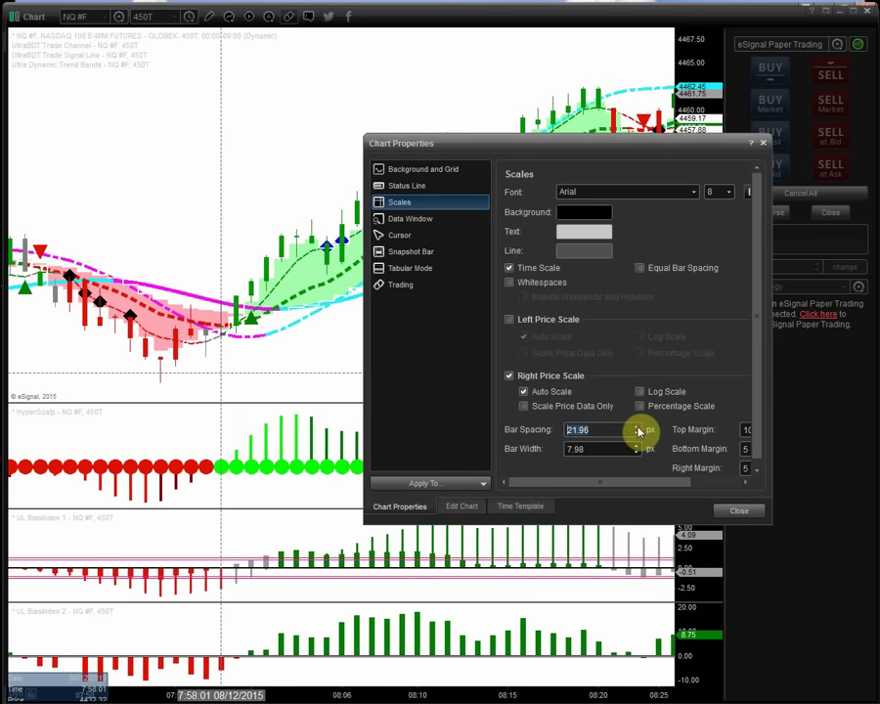
click(638, 428)
click(638, 428)
click(638, 428)
click(639, 428)
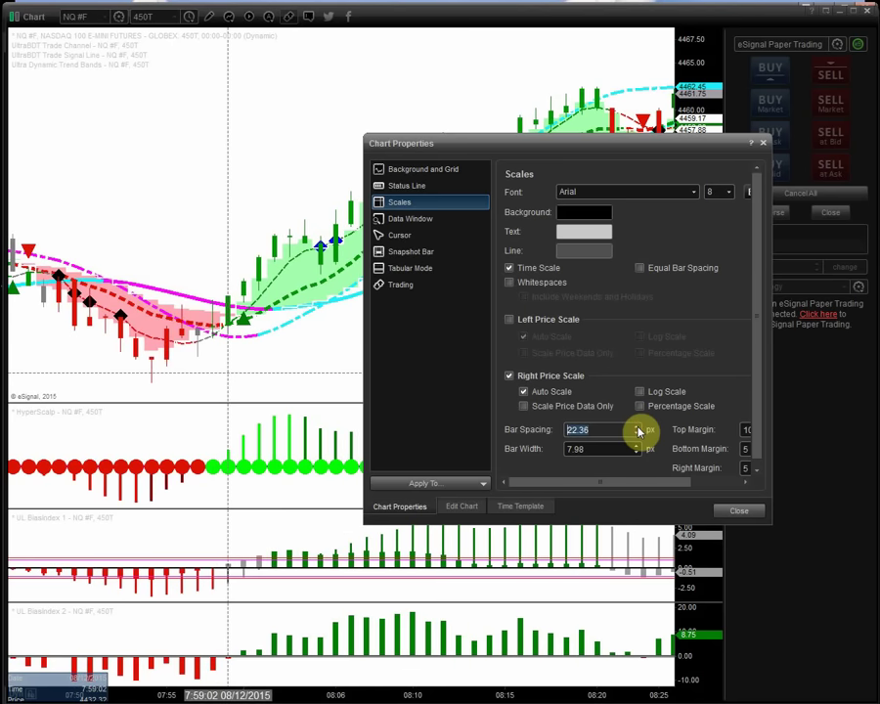
click(638, 428)
click(638, 428)
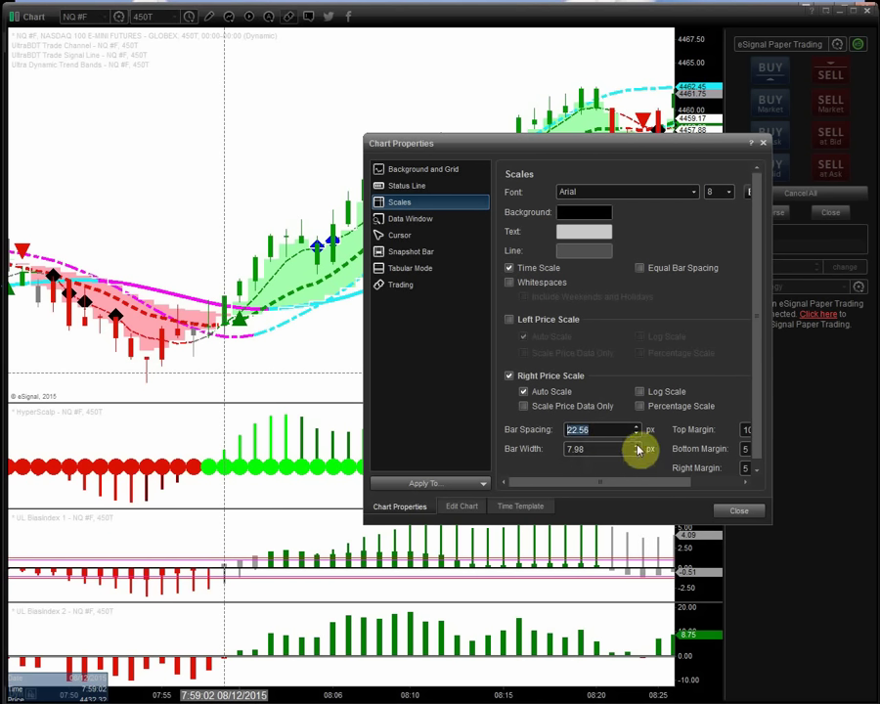
Step: Adjust Bar Width to 8.48 px
click(637, 445)
click(636, 445)
click(636, 445)
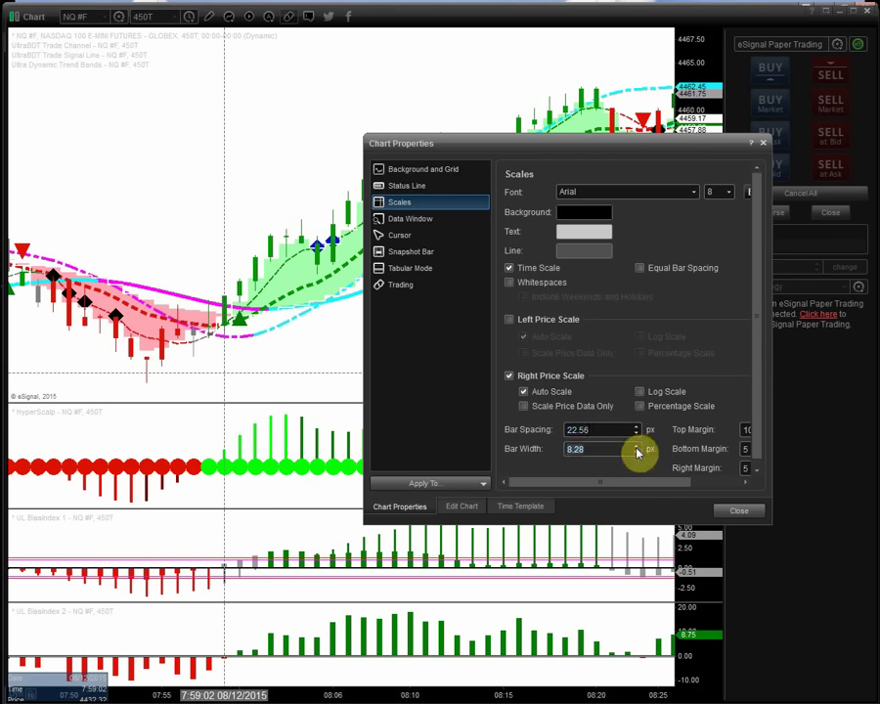
click(636, 445)
click(636, 445)
click(637, 444)
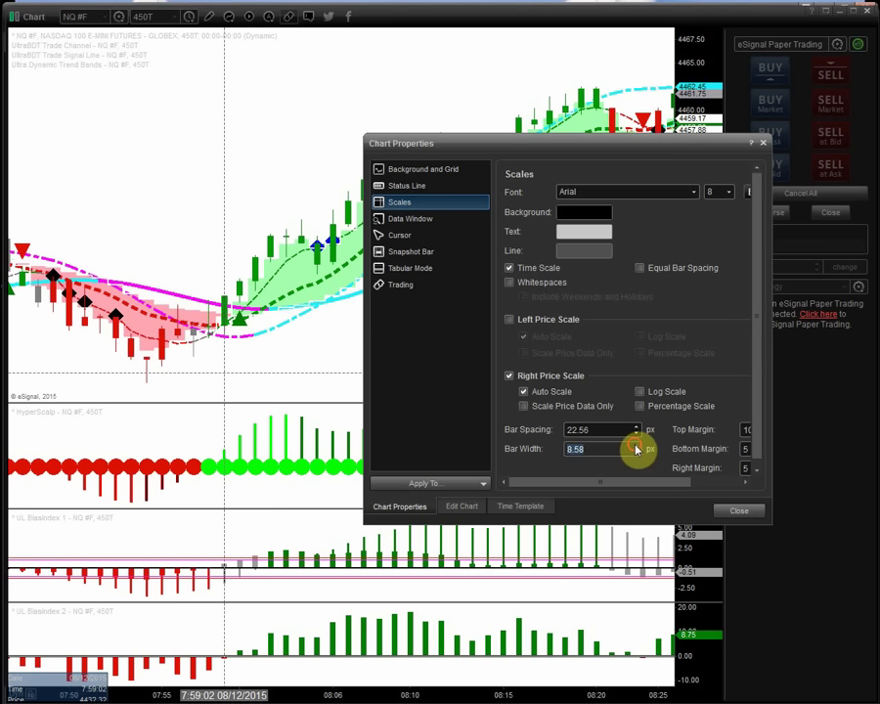
click(636, 446)
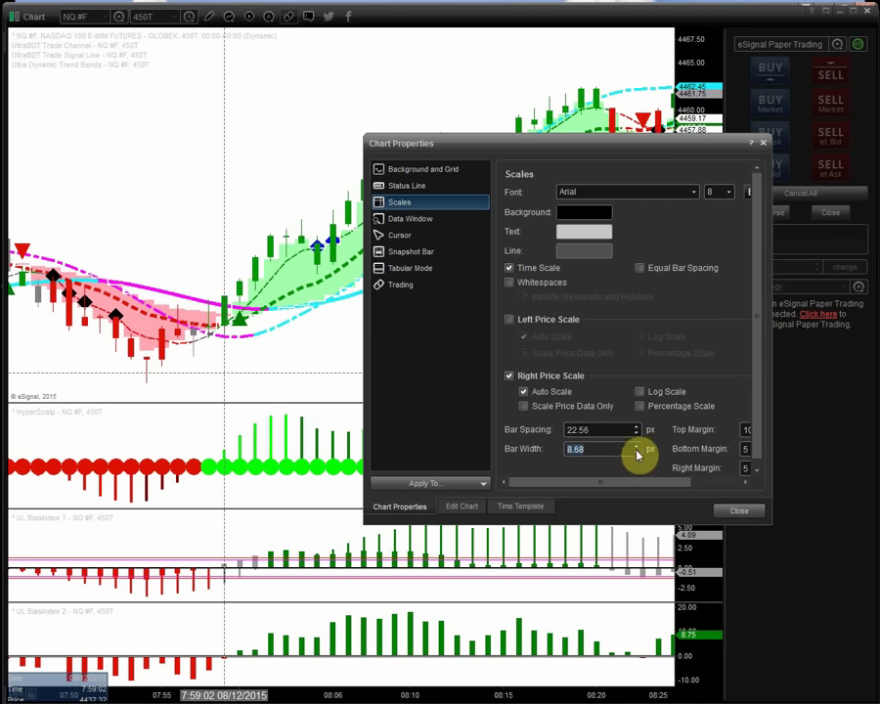
click(637, 452)
click(636, 453)
click(636, 453)
click(636, 452)
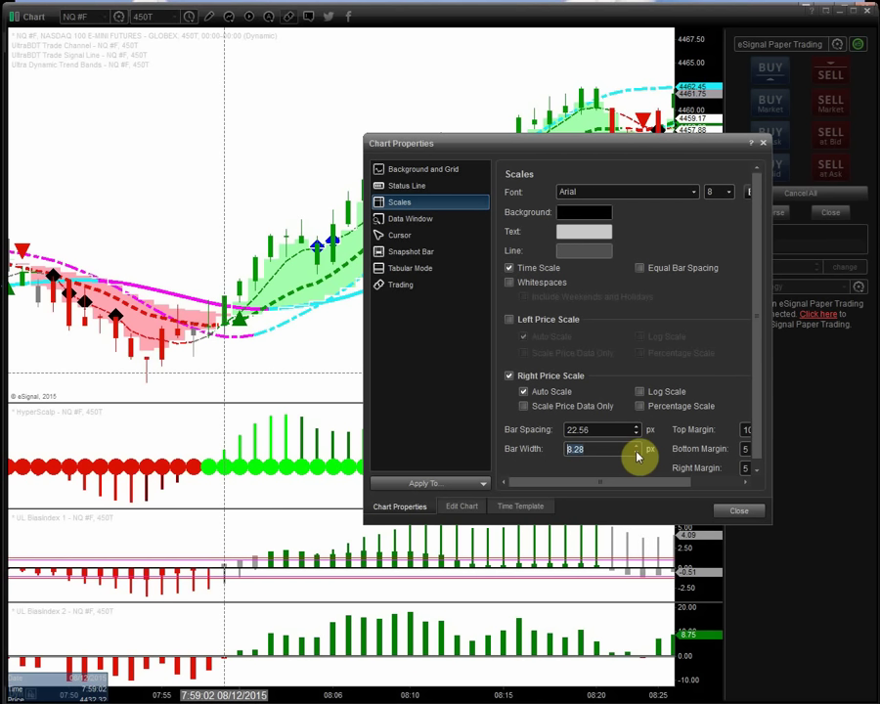
click(636, 445)
click(635, 446)
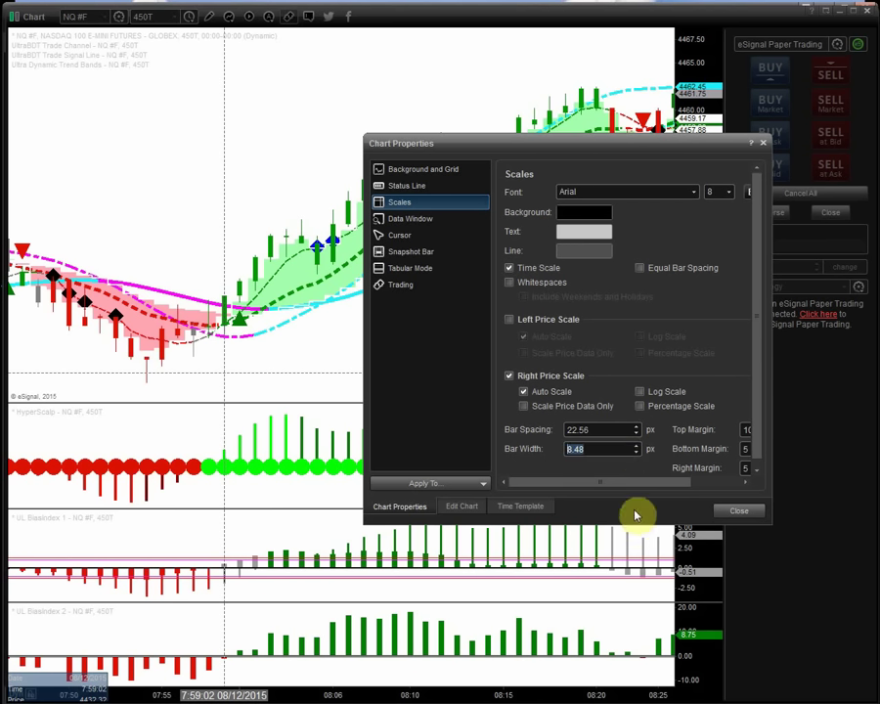
Step: Close Chart Properties and drag the time axis to spread the candles wider
click(727, 516)
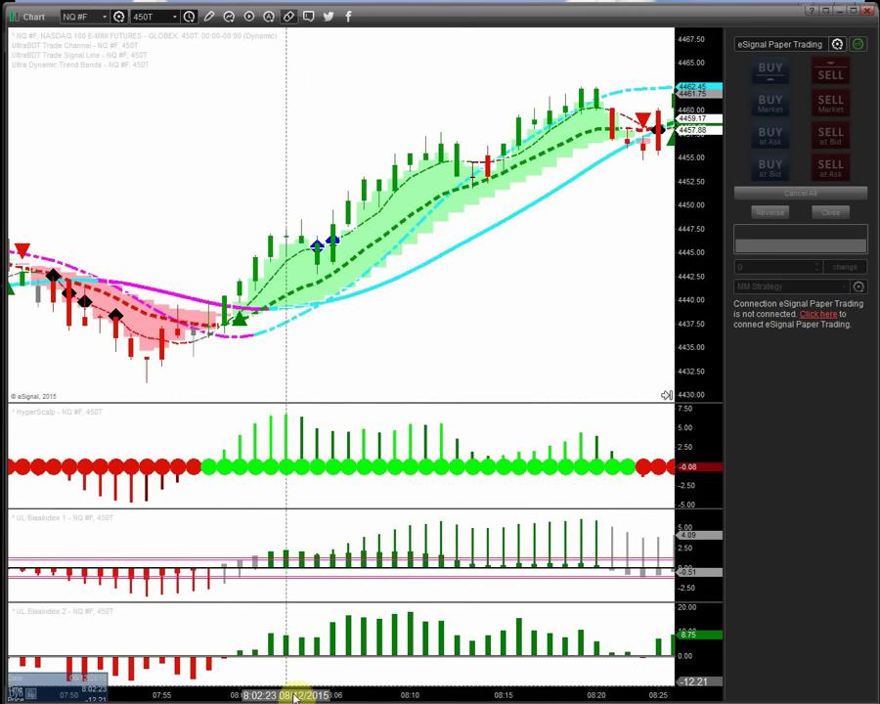
mouse_move(291, 692)
mouse_down()
mouse_move(173, 682)
mouse_move(418, 698)
mouse_move(475, 691)
mouse_move(473, 699)
mouse_move(439, 689)
mouse_move(303, 696)
mouse_up()
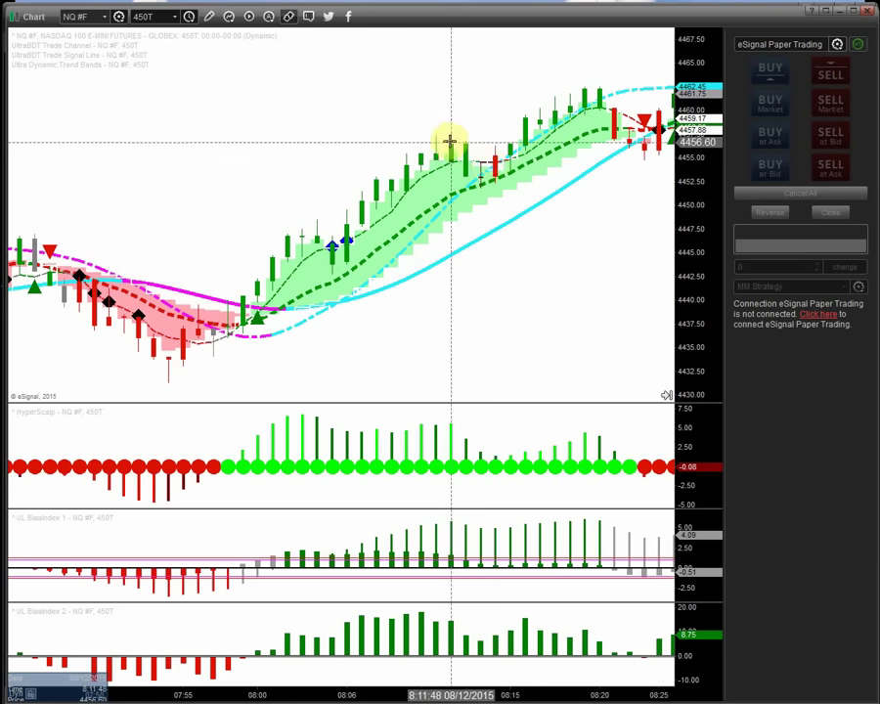
Step: Open Edit Chart from the chart's right-click menu and move the dialog to the top-left corner
right_click(189, 118)
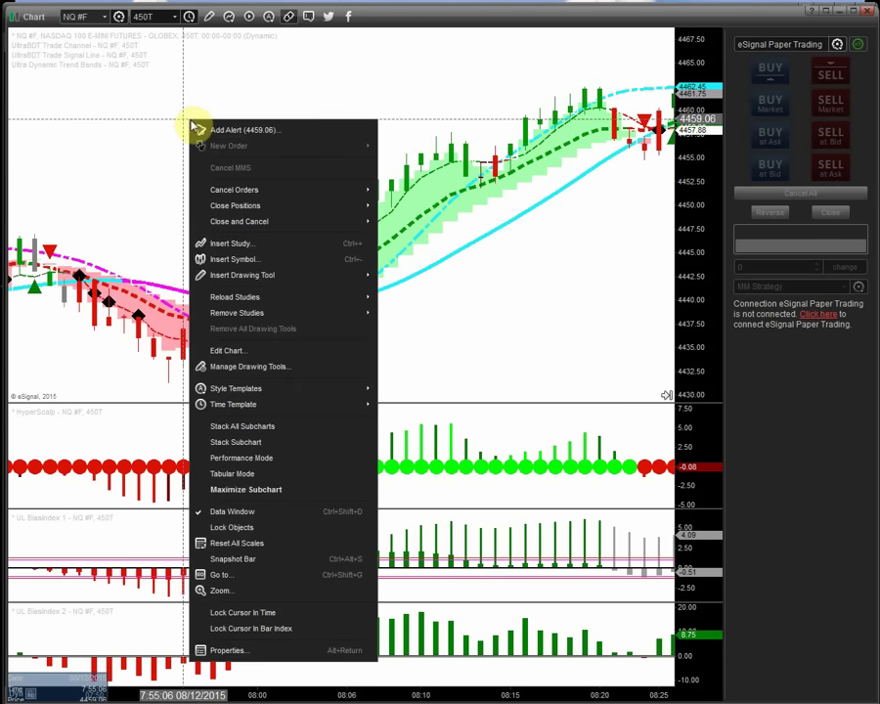
click(229, 354)
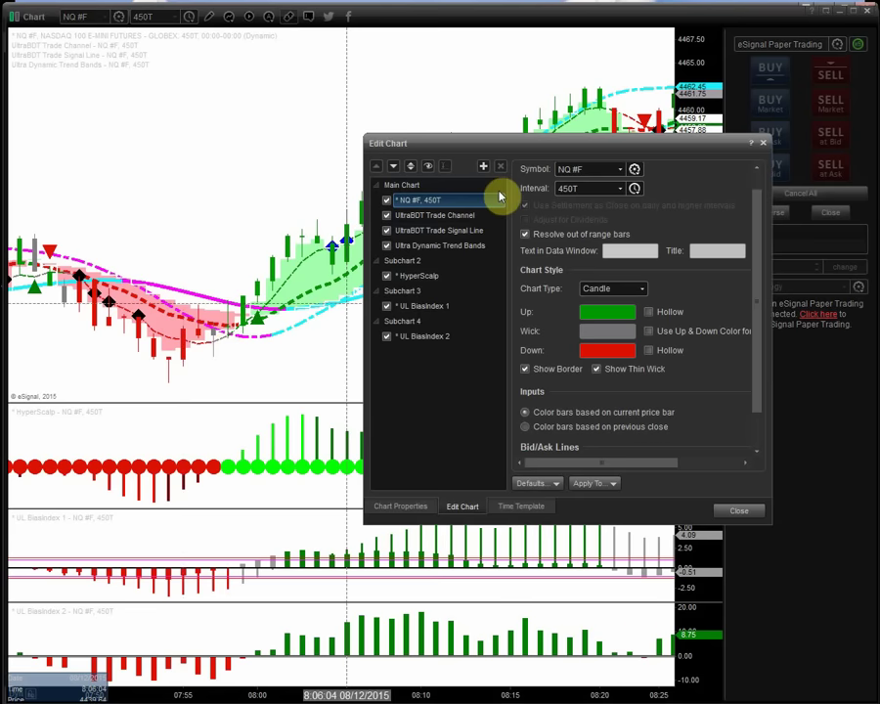
drag(513, 145, 160, 44)
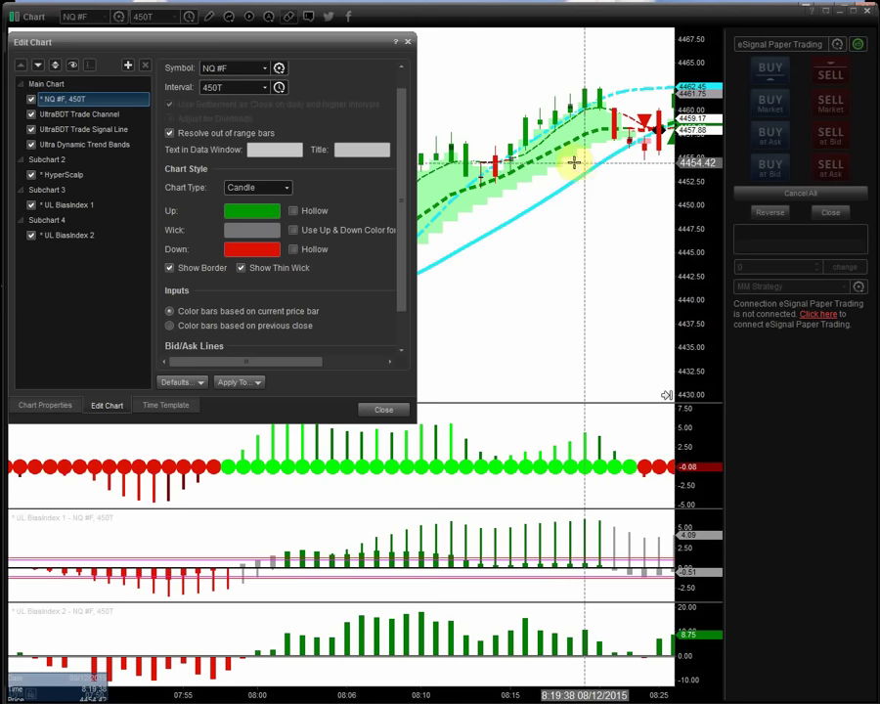
Step: Select UltraBDT Trade Channel and scroll through its marker, shading and alert sound settings
click(52, 113)
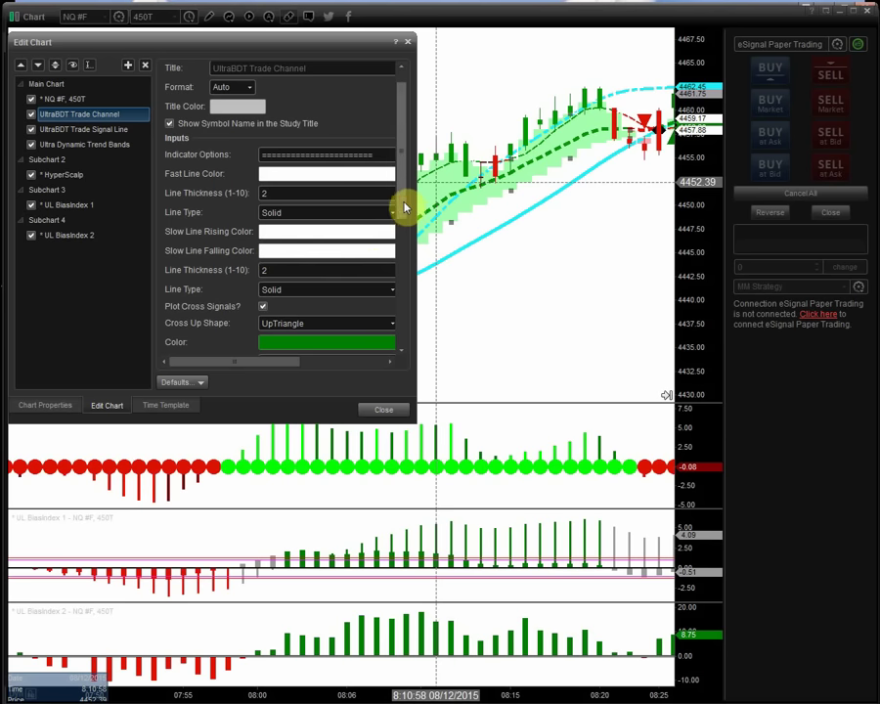
drag(403, 204, 409, 254)
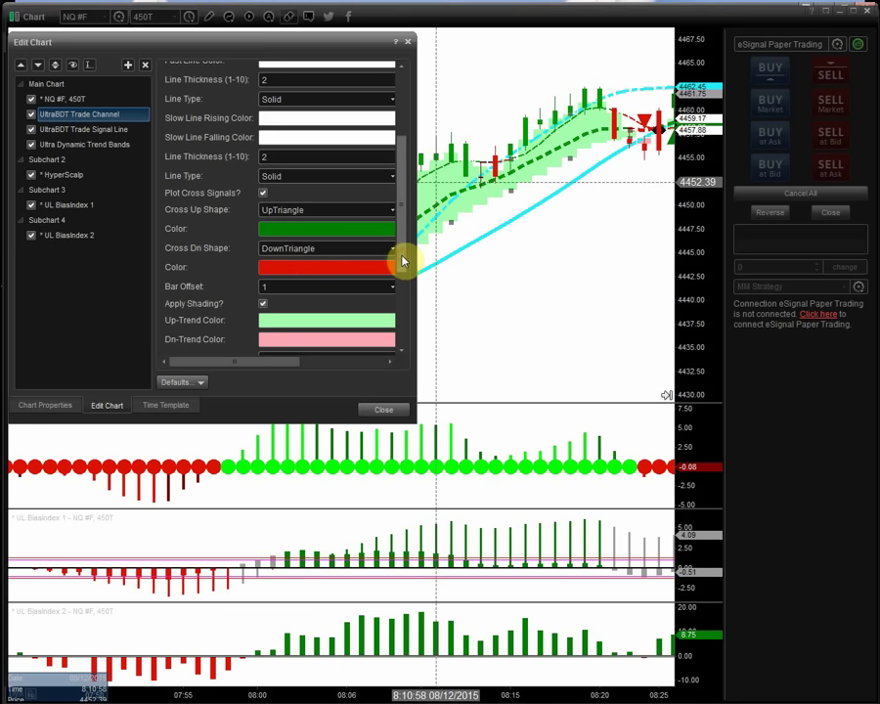
drag(401, 260, 403, 290)
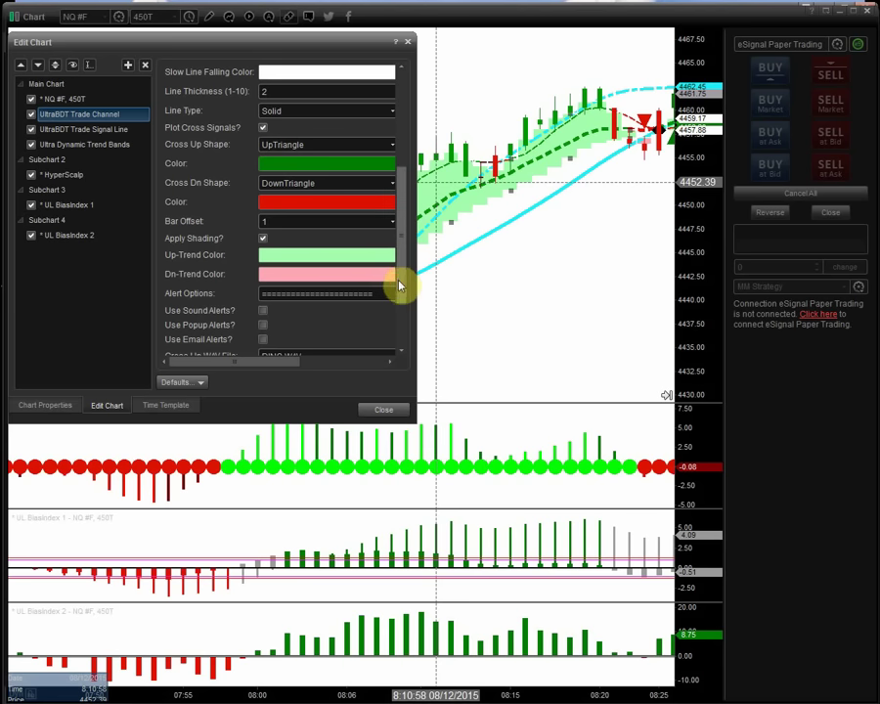
scroll(400, 286, down, 1)
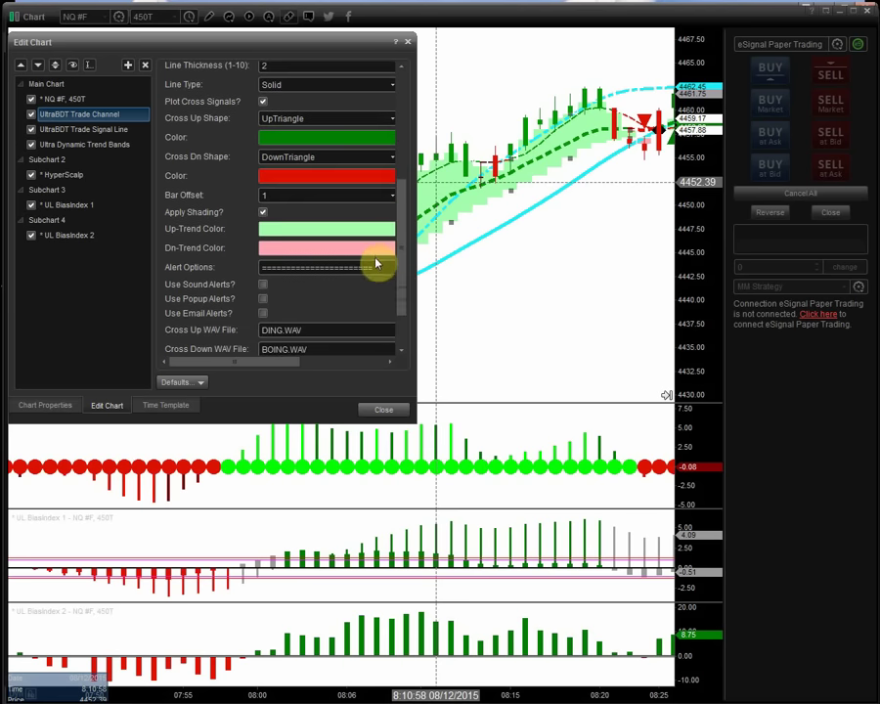
drag(401, 273, 409, 314)
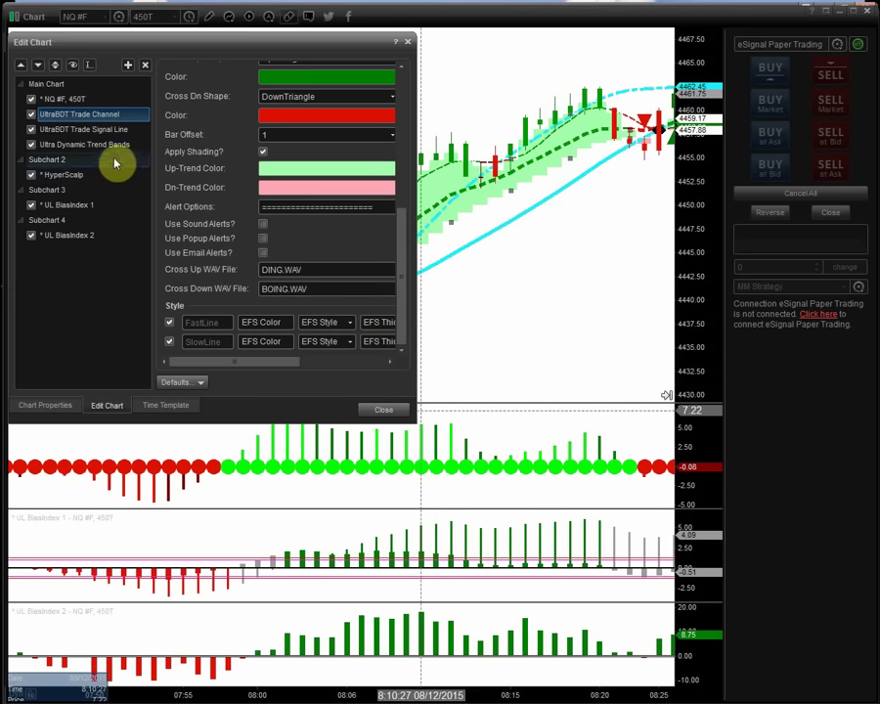
click(98, 131)
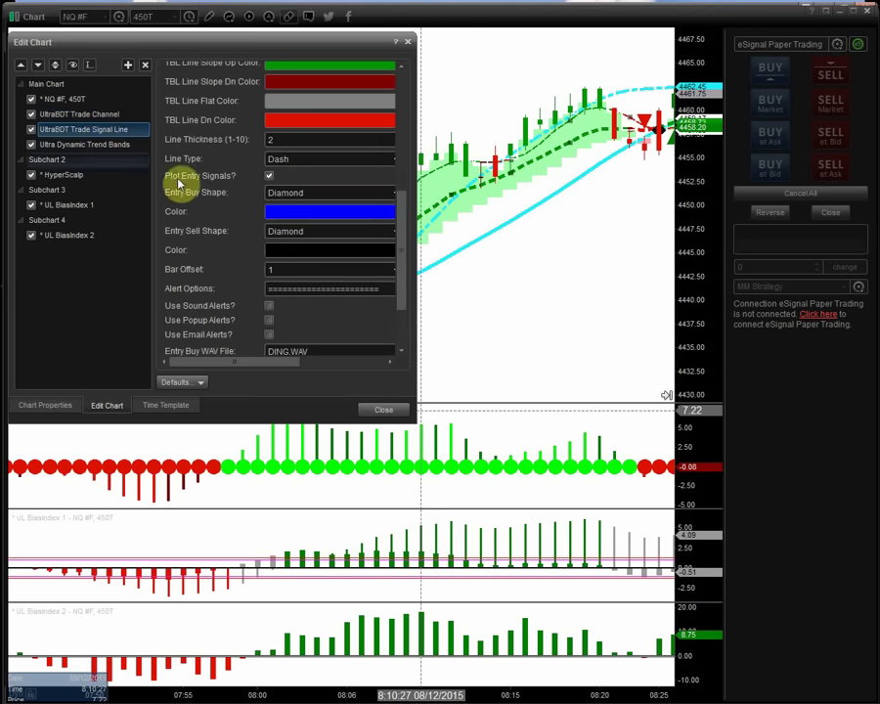
drag(398, 257, 406, 167)
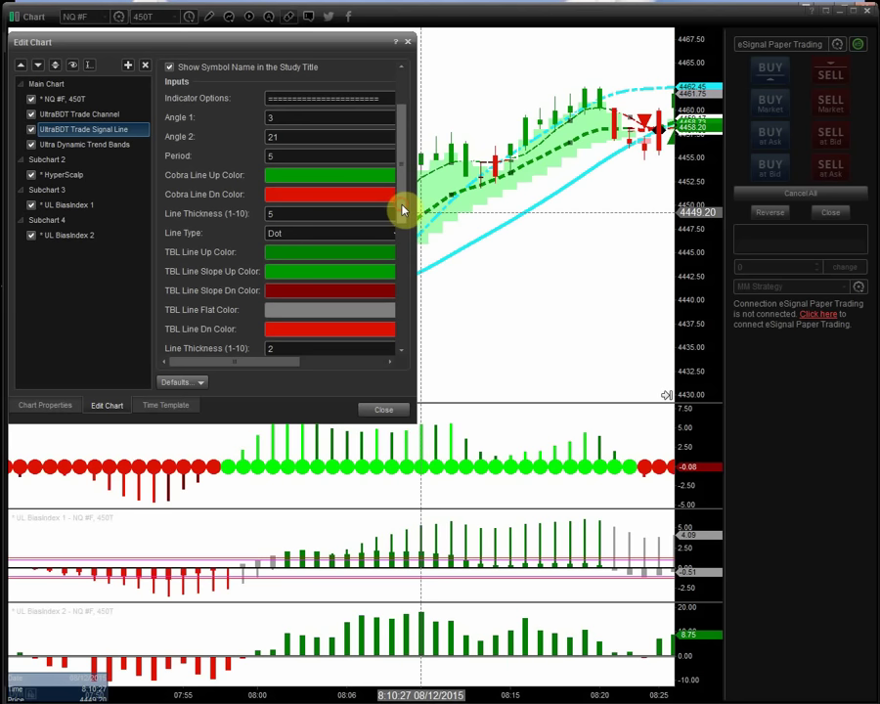
drag(401, 207, 410, 301)
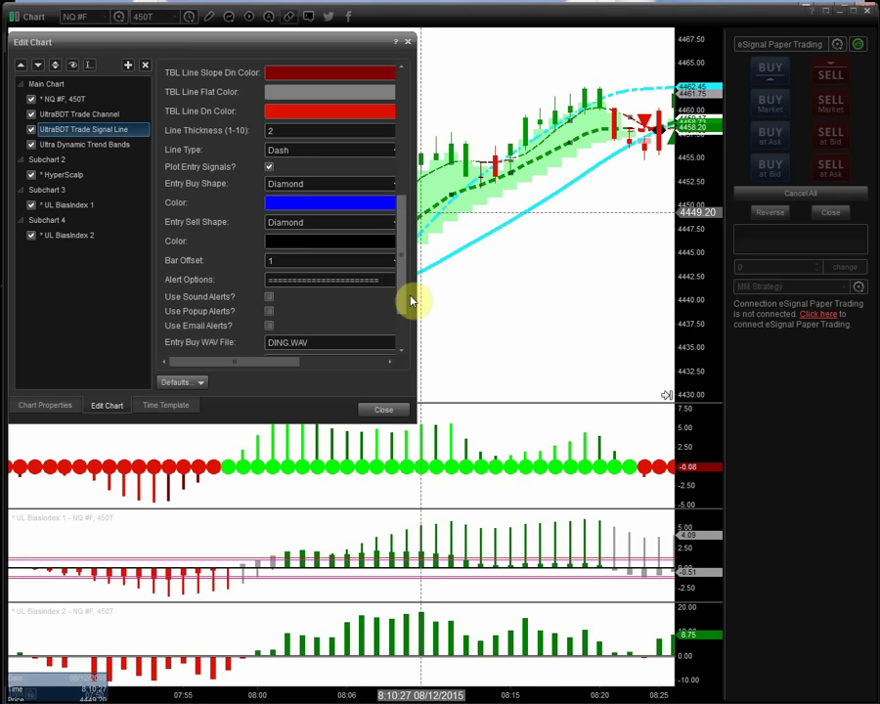
drag(411, 301, 410, 277)
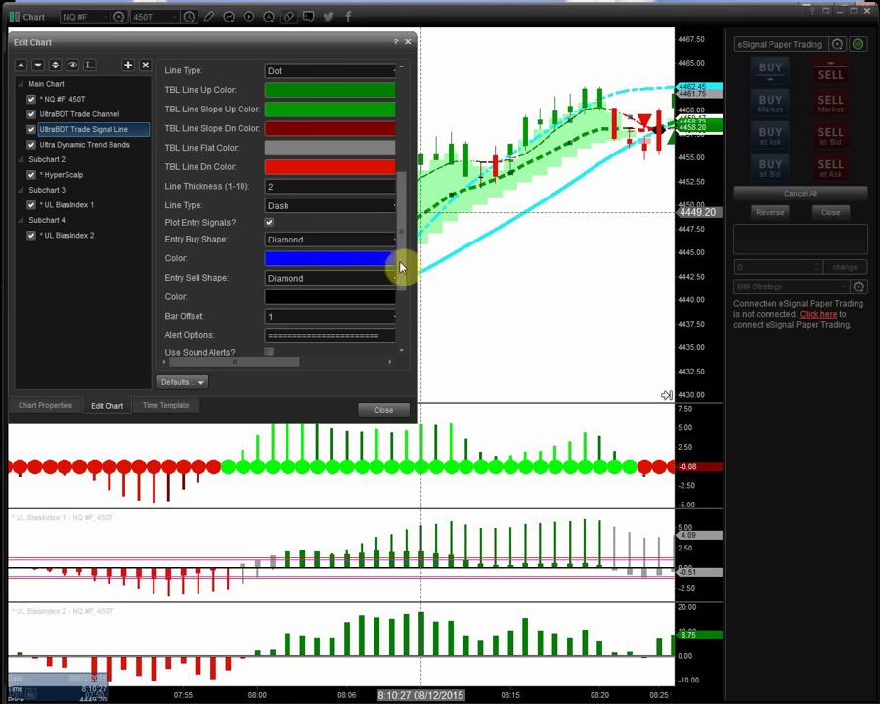
scroll(396, 242, down, 1)
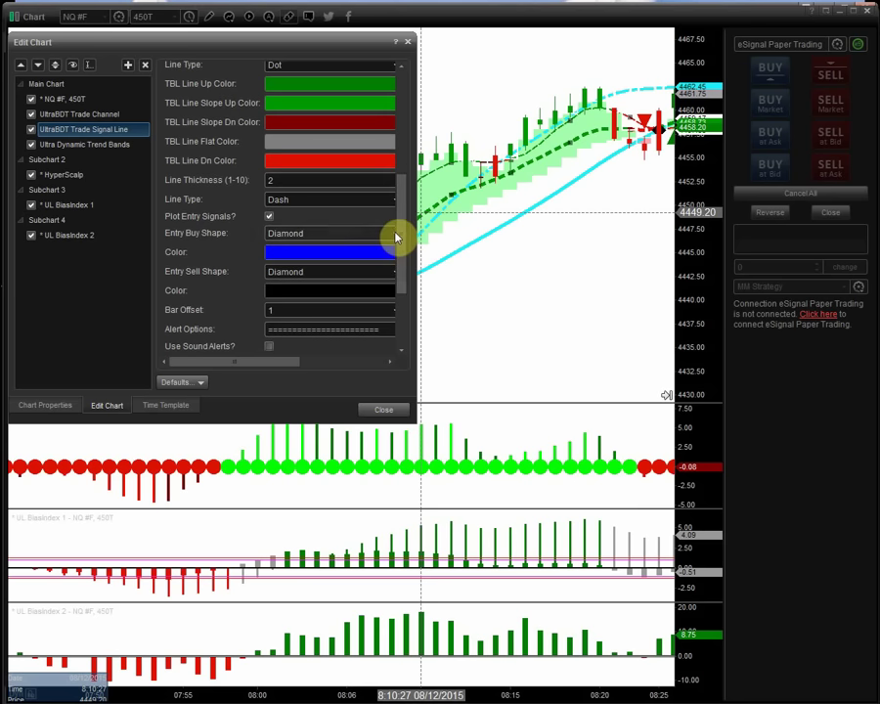
Step: Set the Trade Signal Line's Entry Buy Shape to Diamond and scroll to the alert options
click(396, 237)
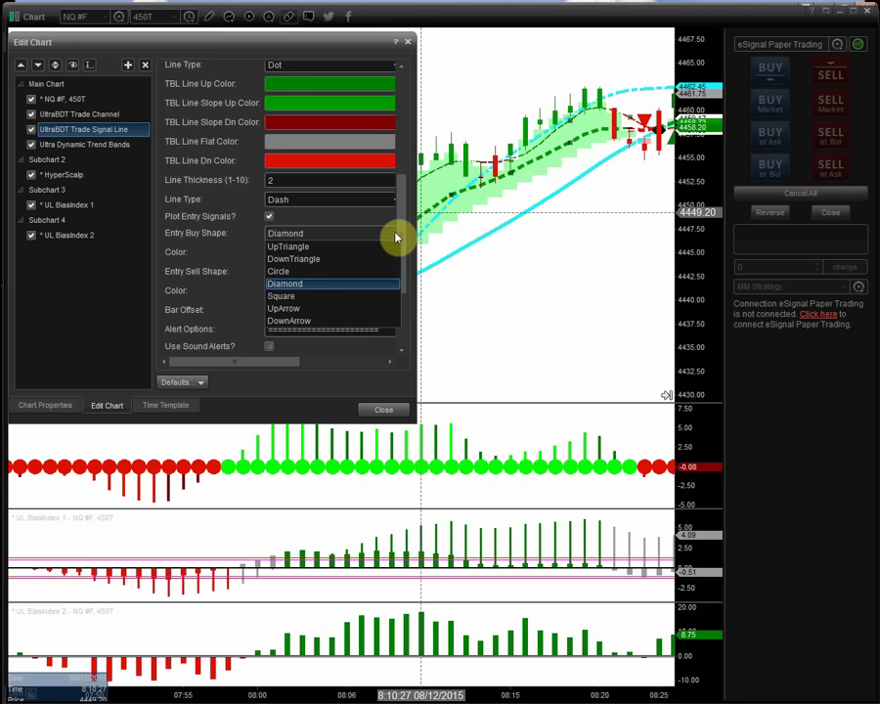
click(396, 236)
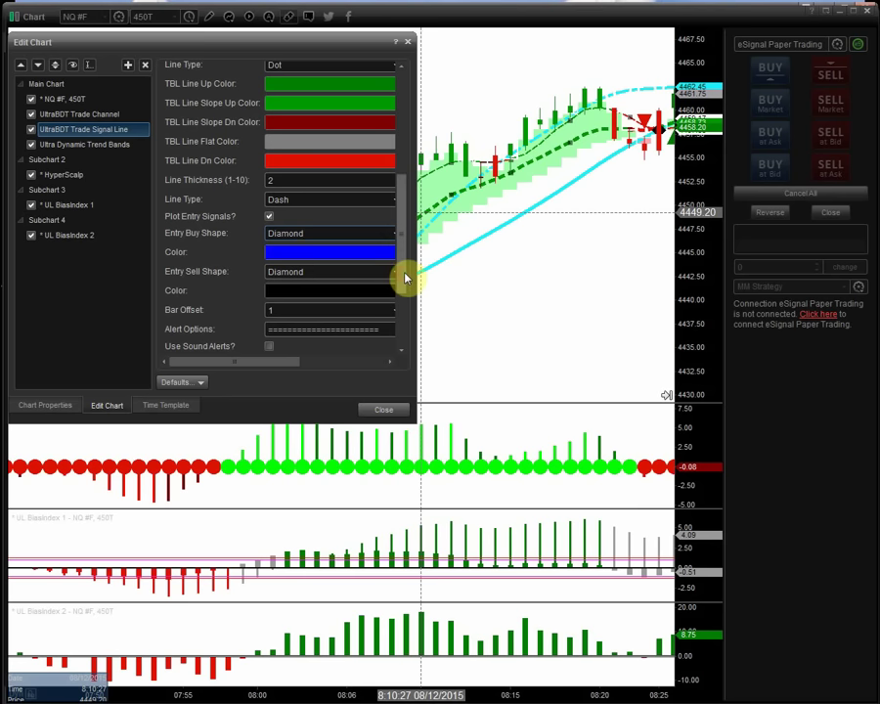
drag(406, 276, 409, 314)
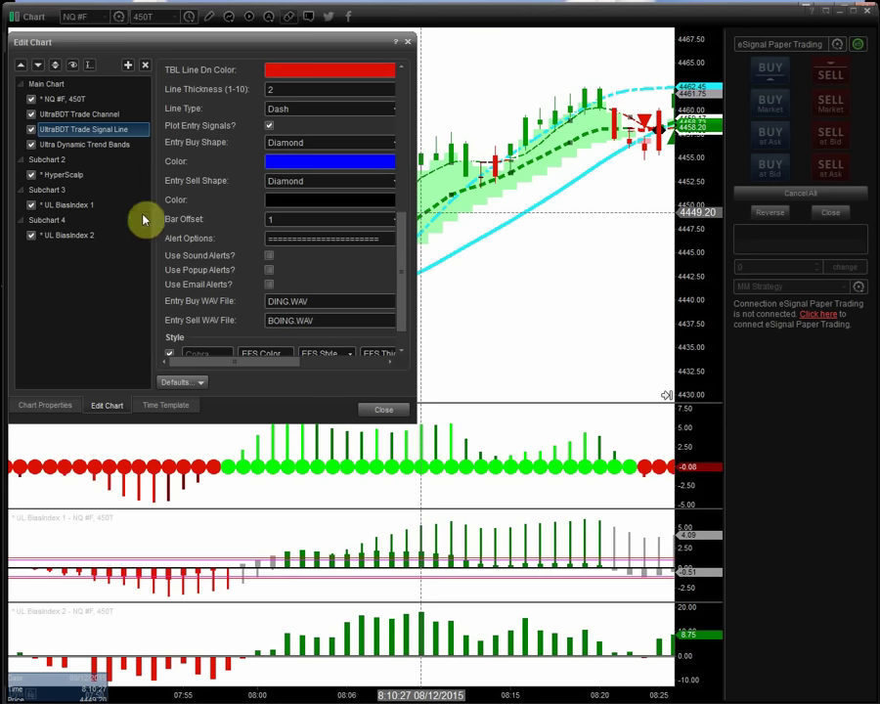
Step: Select Ultra Dynamic Trend Bands, scroll its line settings, and click into the Slow Line Thickness field
click(113, 146)
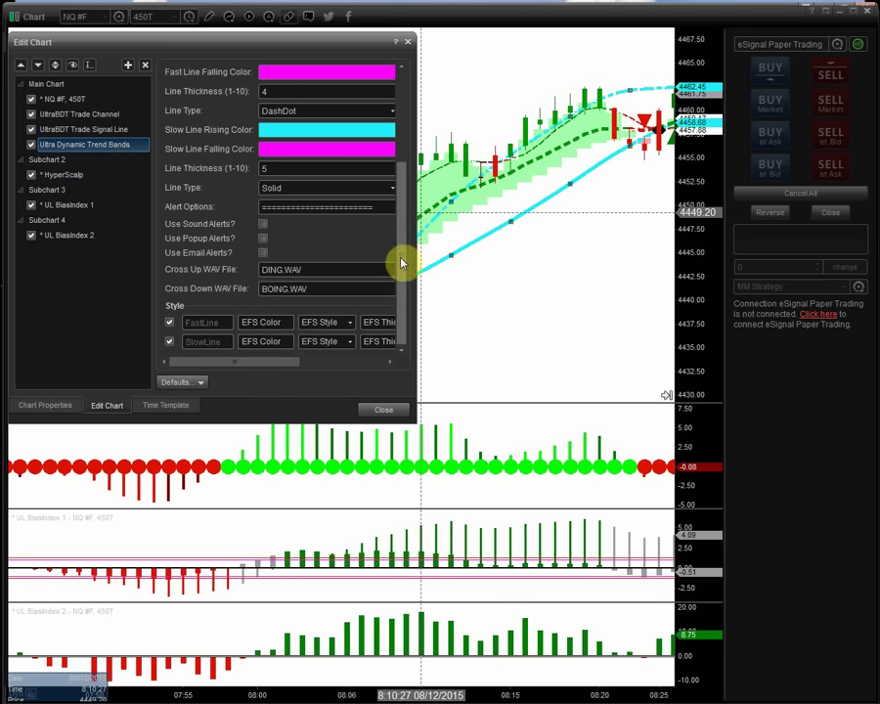
drag(401, 286, 403, 256)
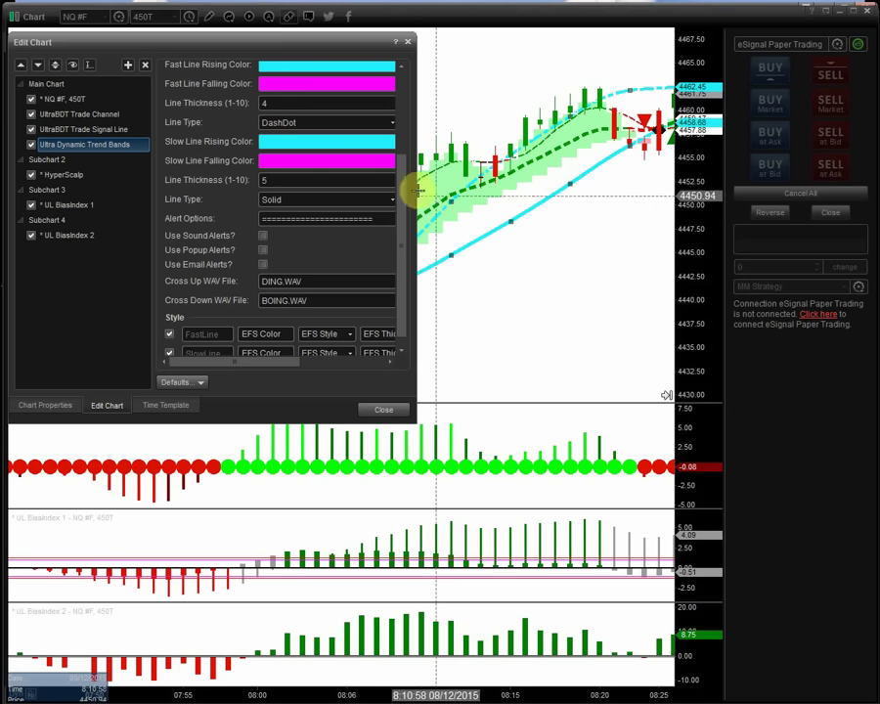
click(279, 182)
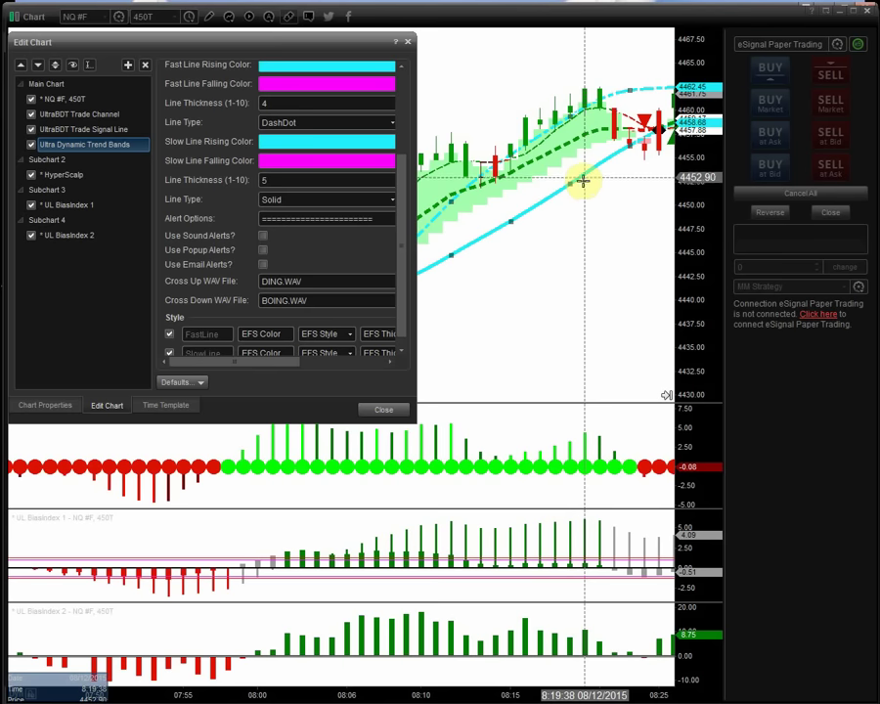
Step: Review the HyperScalp settings, then the UL BiasIndex 1 colors and line settings
click(68, 176)
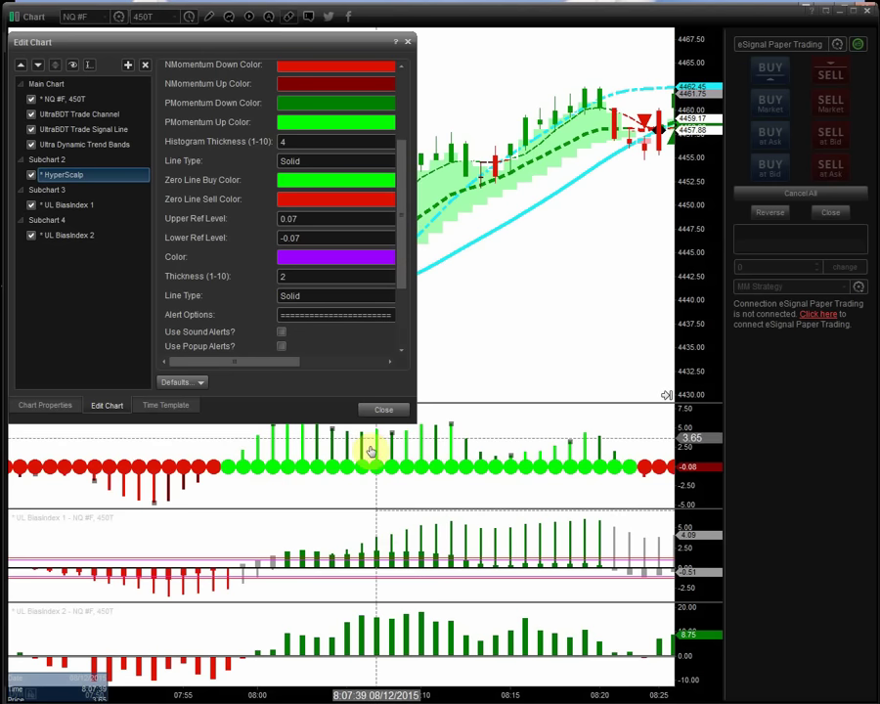
click(61, 205)
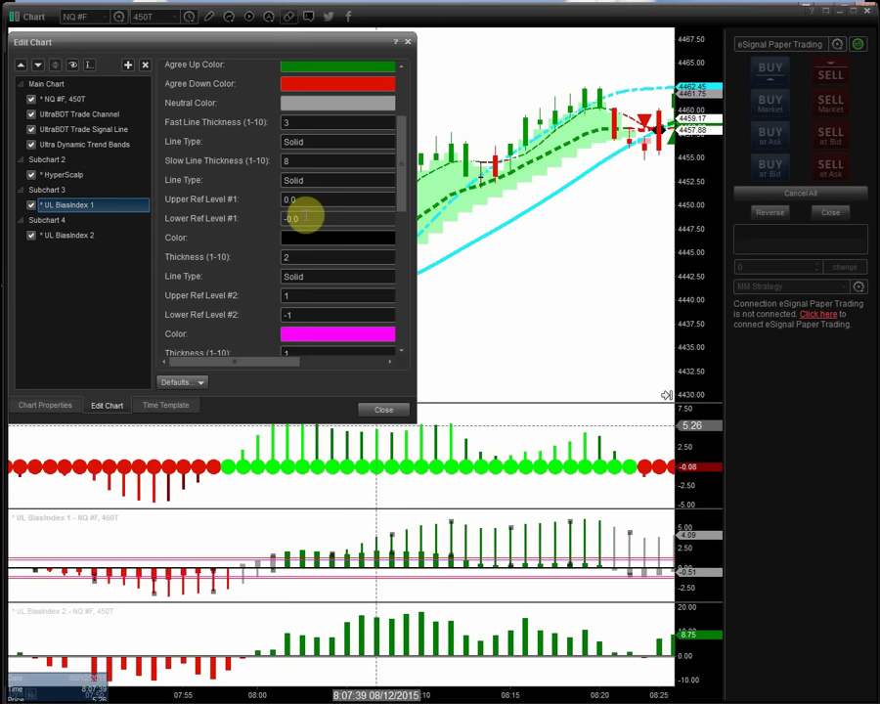
drag(399, 185, 406, 144)
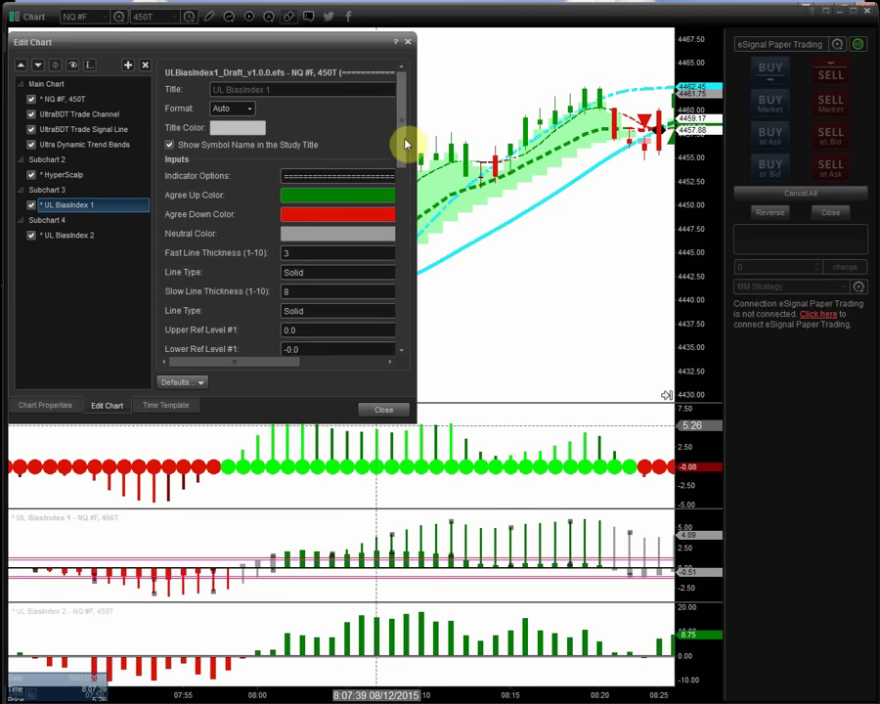
Step: Check the UL BiasIndex 2 line thickness, then return to the UL BiasIndex 1 settings
click(58, 244)
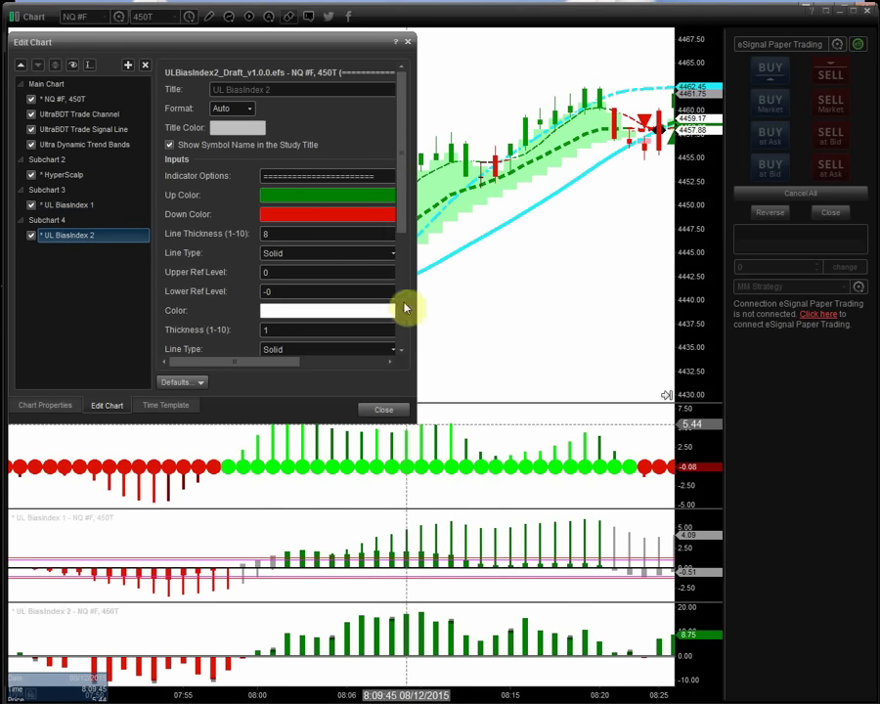
drag(403, 220, 412, 290)
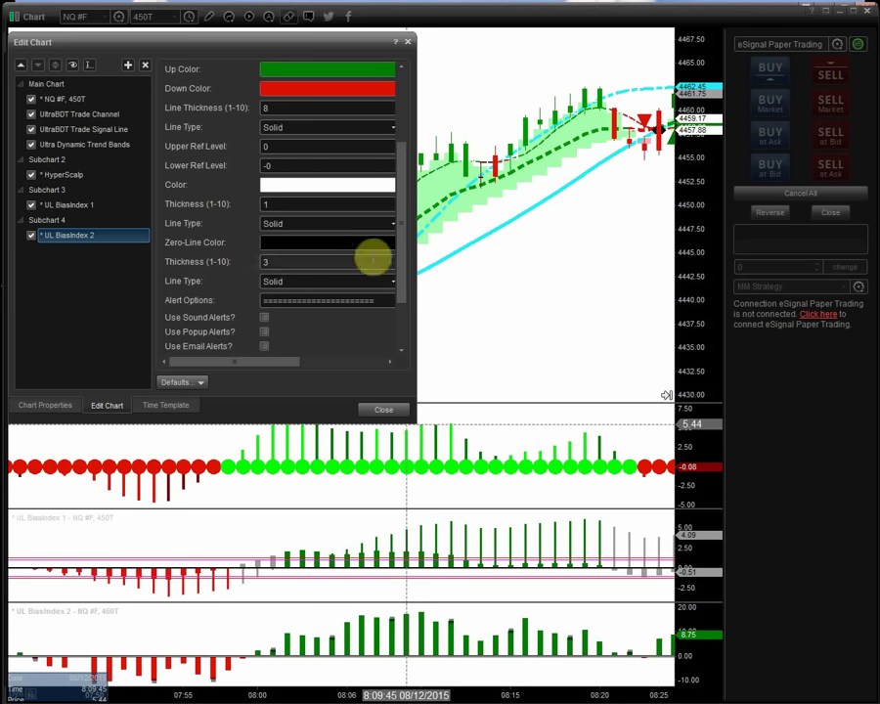
drag(401, 265, 400, 189)
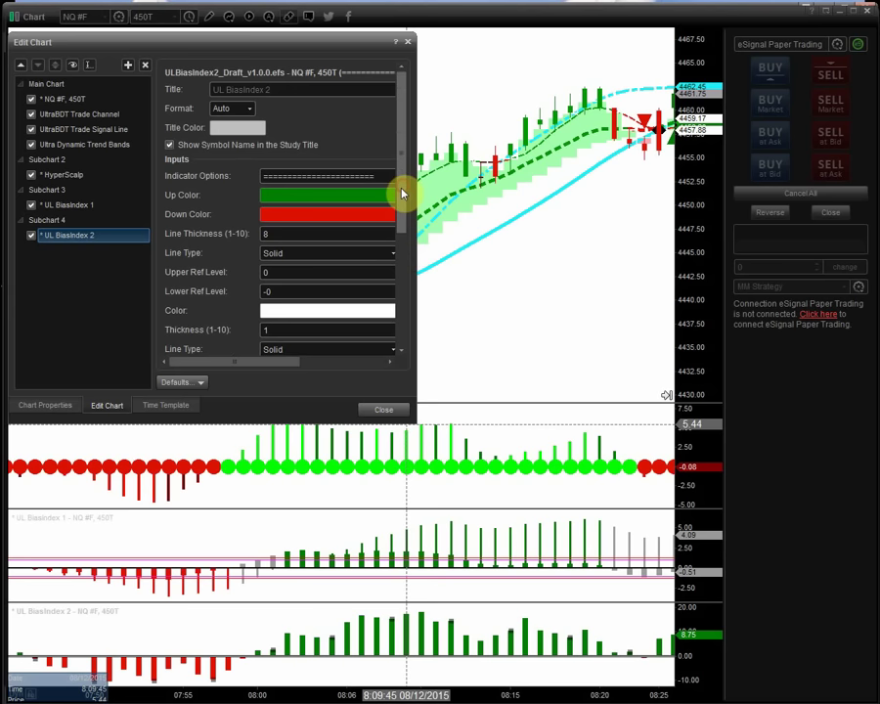
click(265, 235)
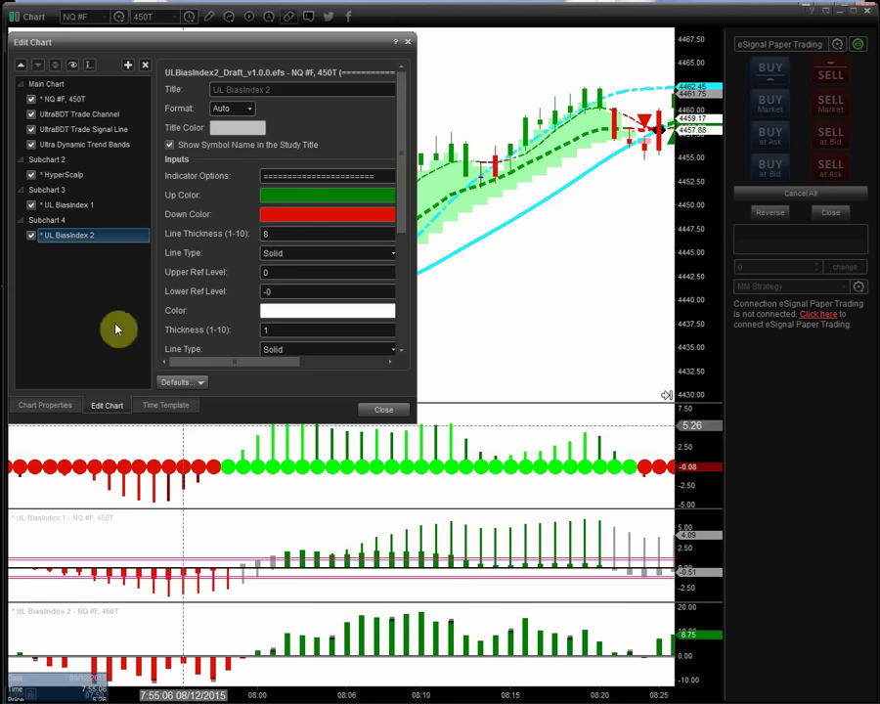
click(71, 206)
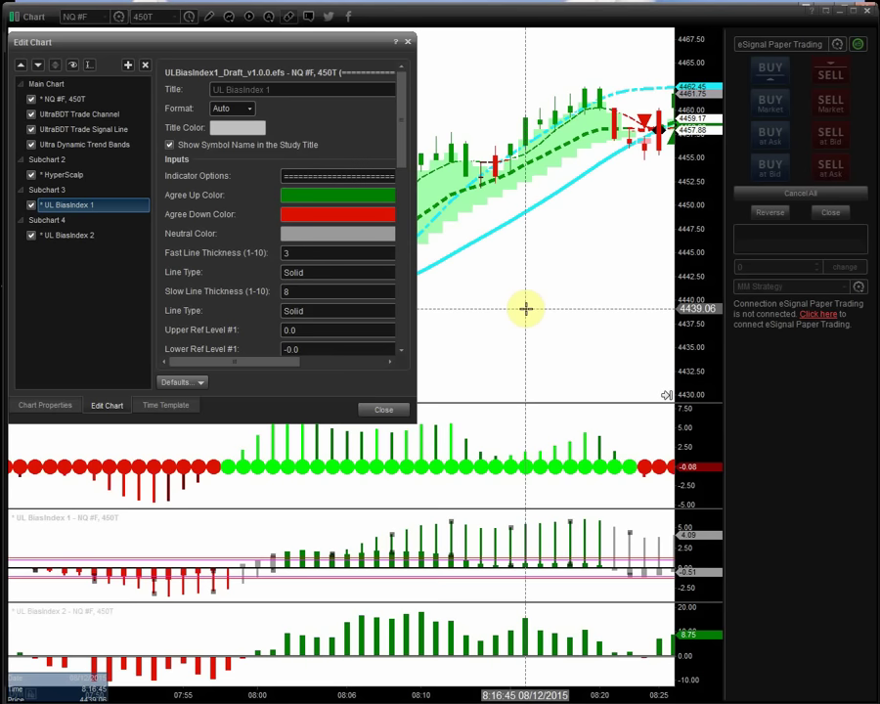
Step: Close the chart editor and pan to the 08:25–09:06 bars with the red downtrend channel
click(376, 414)
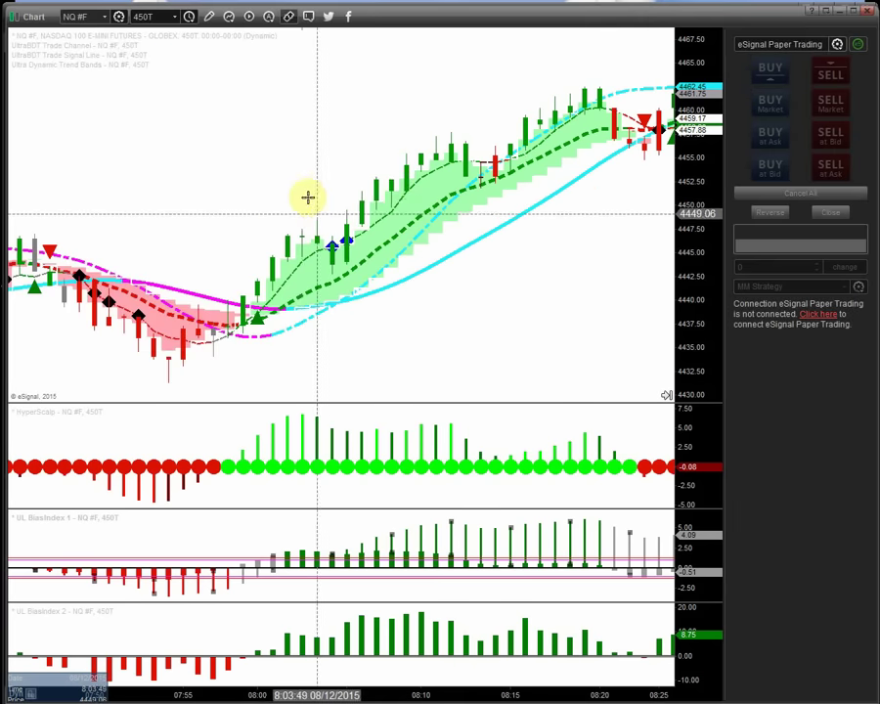
drag(277, 165, 169, 146)
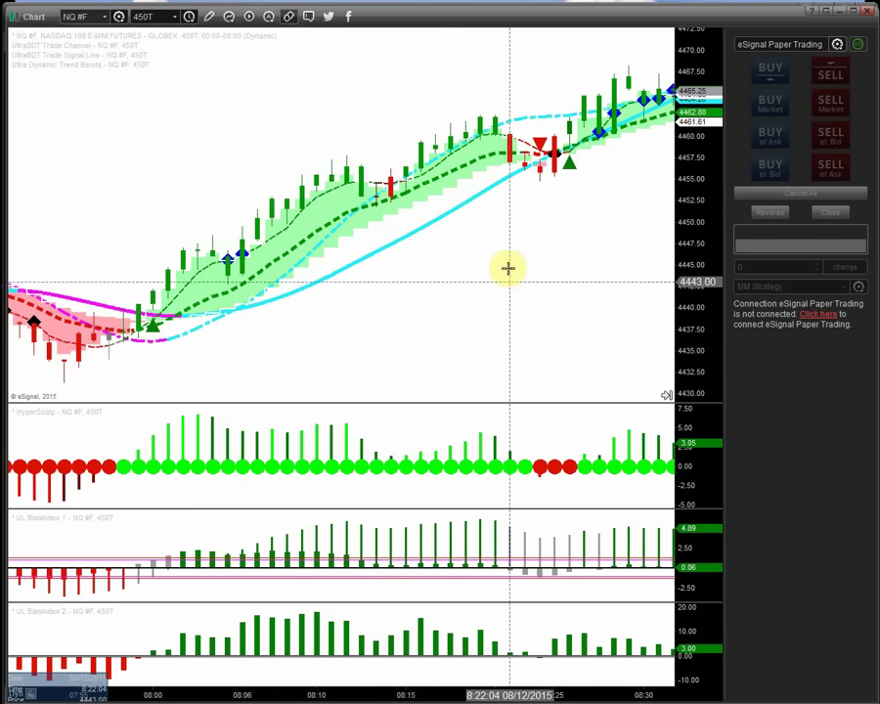
drag(509, 268, 208, 208)
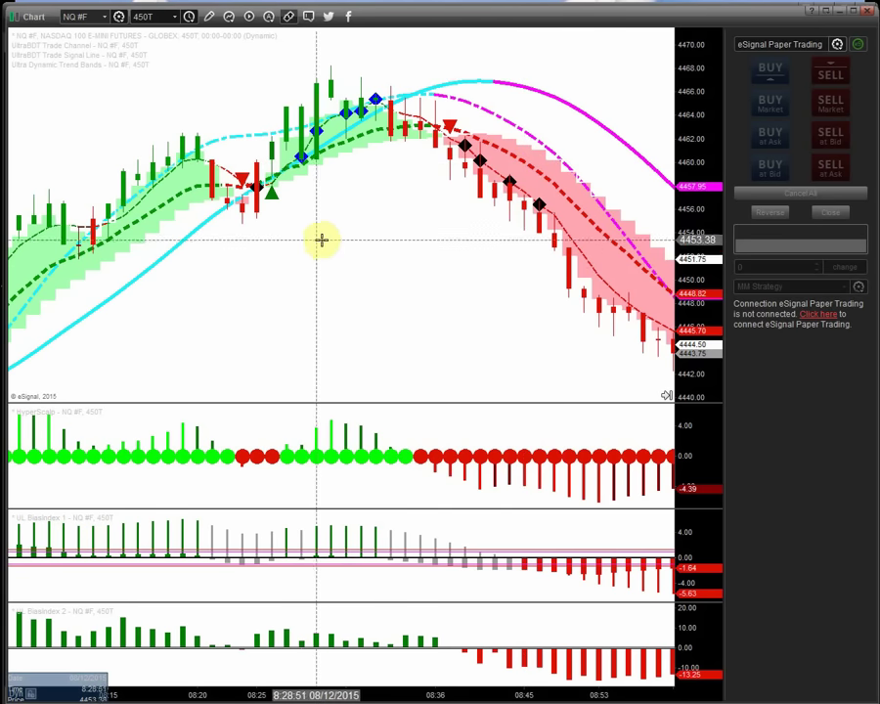
drag(267, 282, 478, 290)
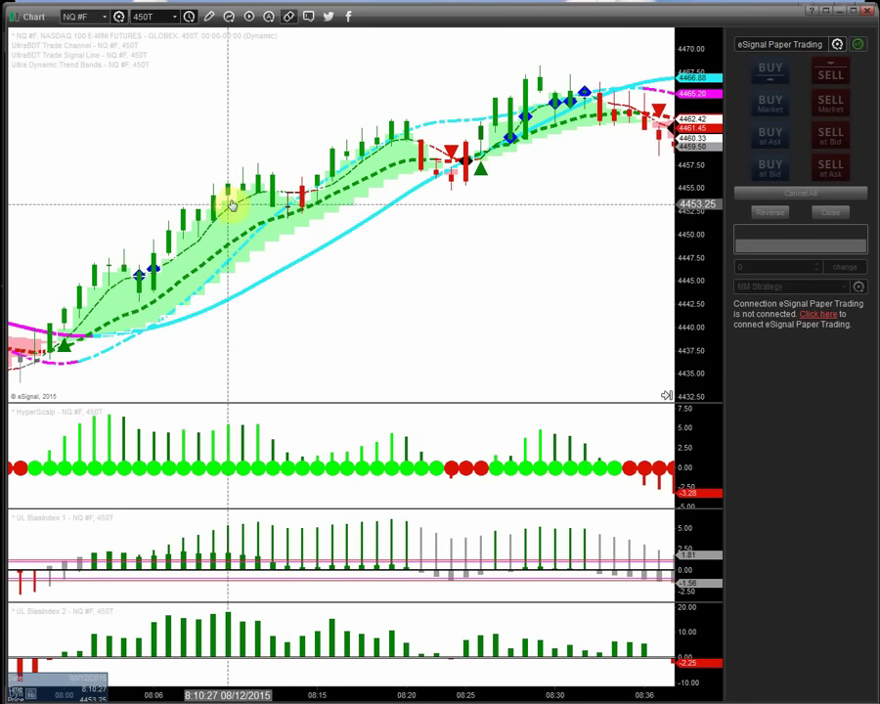
Step: Pan forward to around 09:45, showing the rally into the green uptrend channel near 4480
drag(467, 252, 157, 205)
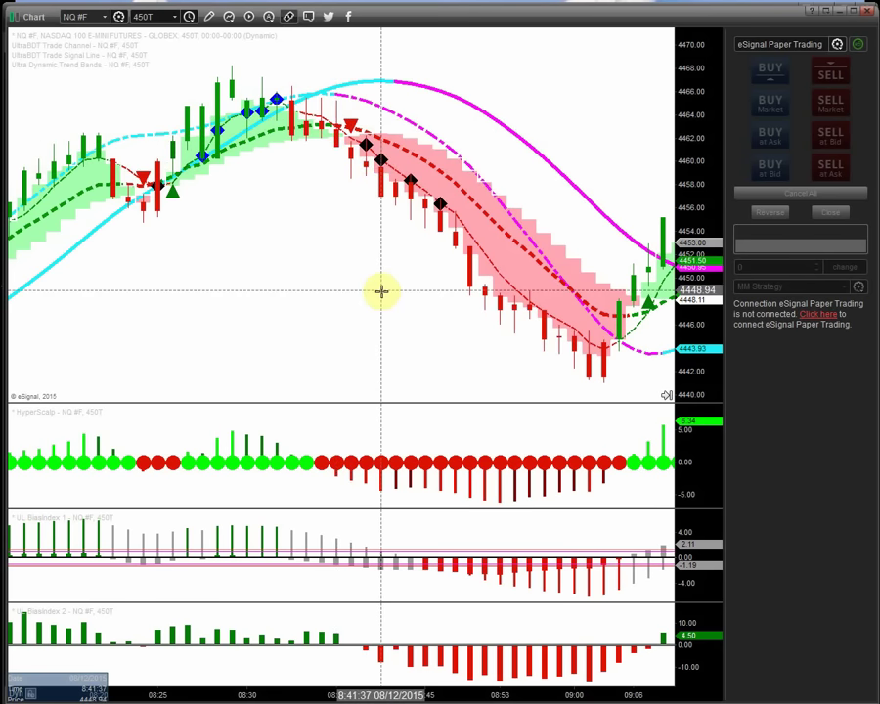
drag(348, 294, 177, 257)
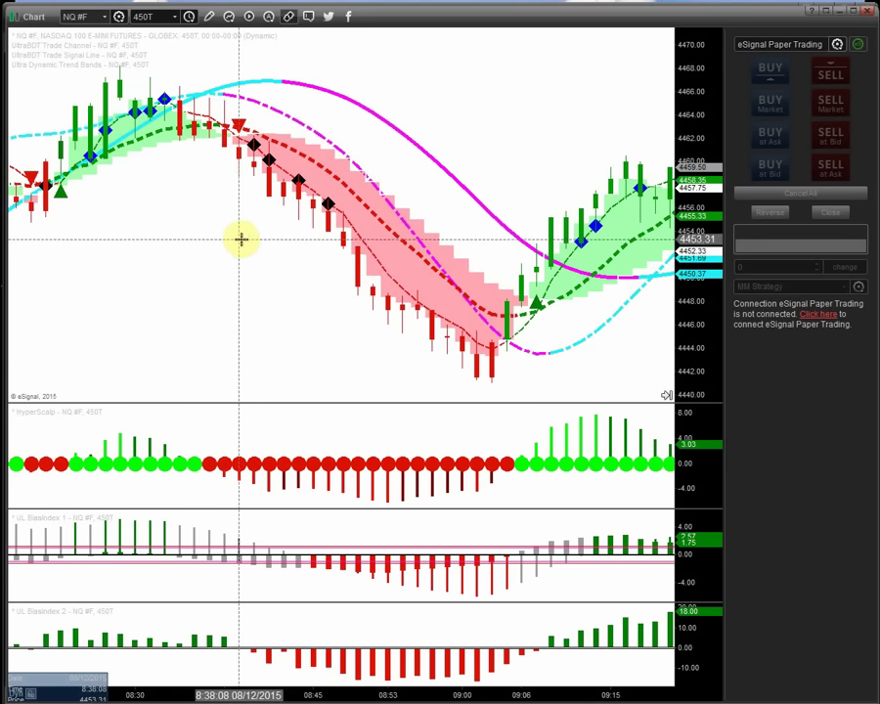
drag(273, 249, 123, 226)
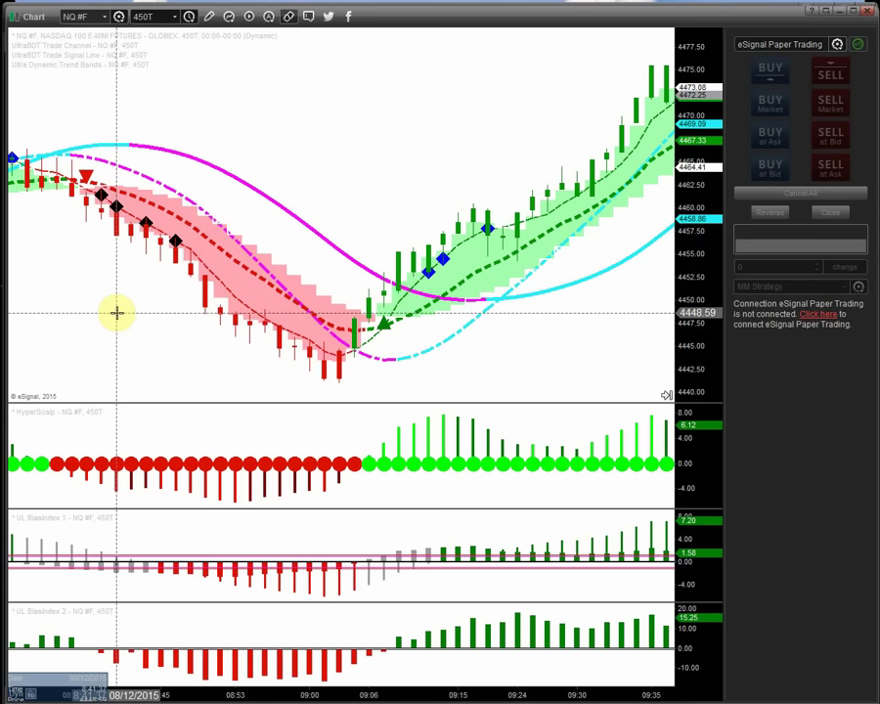
drag(377, 138, 232, 125)
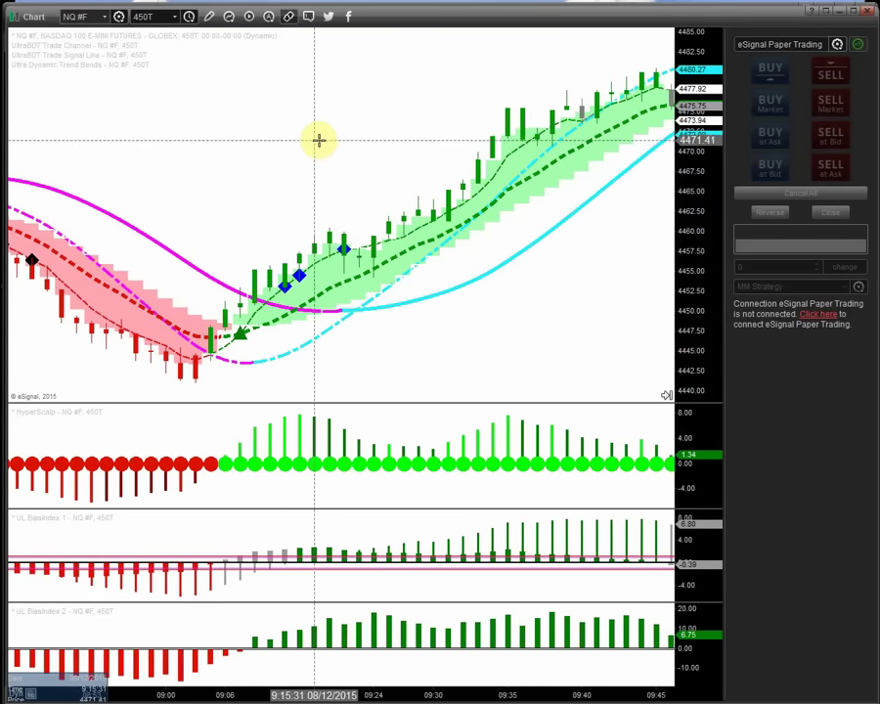